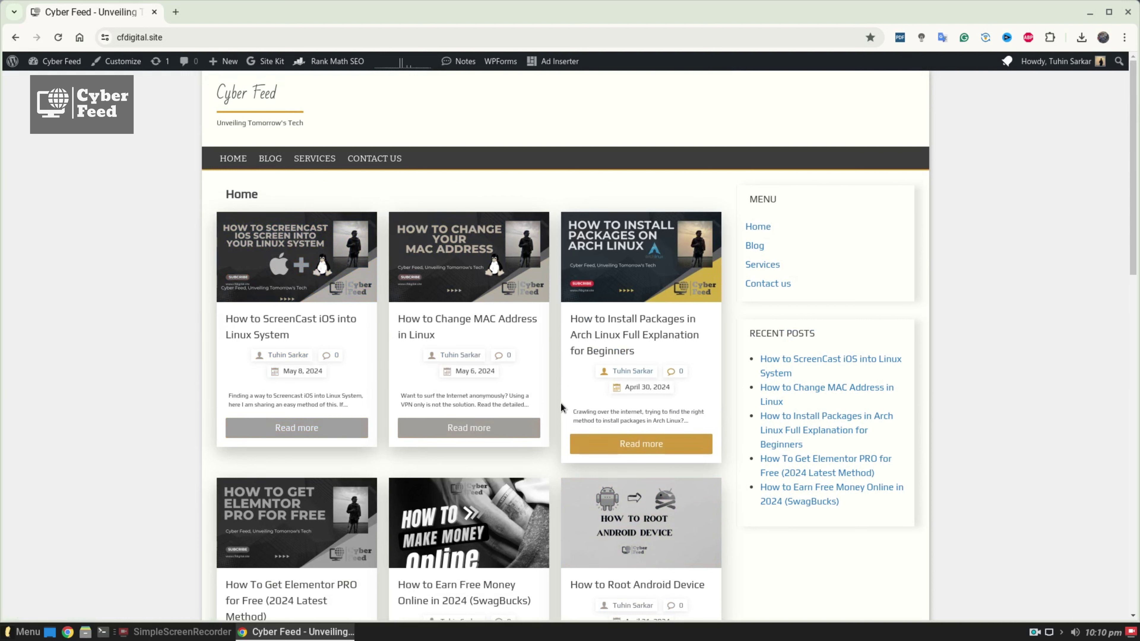
Step: Open the "How to ScreenCast iOS into Linux System" post on the Cyber Feed site and skim its content and address
{"action": "left_click", "coordinate": [330, 432]}
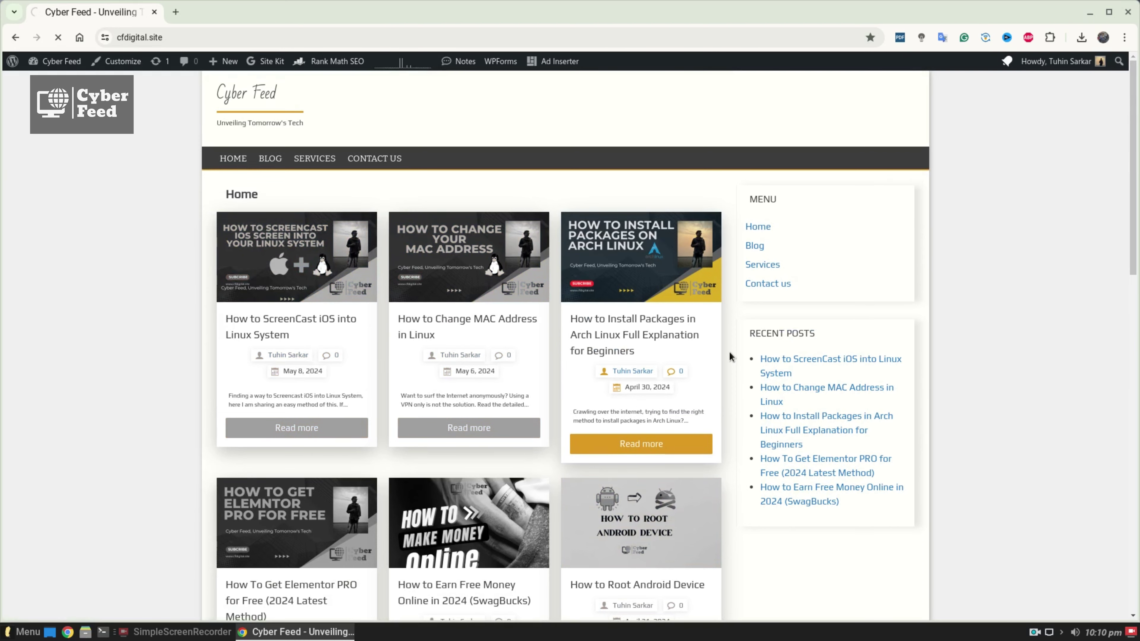
{"action": "scroll", "coordinate": [598, 231], "scroll_direction": "down", "scroll_amount": 6}
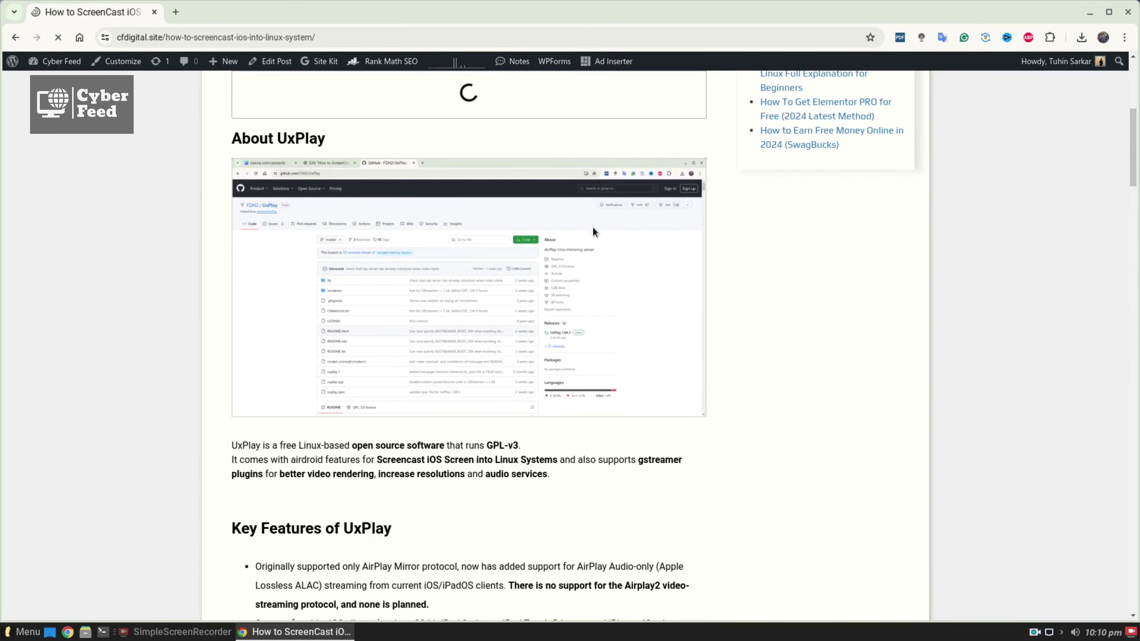
{"action": "scroll", "coordinate": [578, 242], "scroll_direction": "down", "scroll_amount": 5}
{"action": "scroll", "coordinate": [576, 233], "scroll_direction": "up", "scroll_amount": 10}
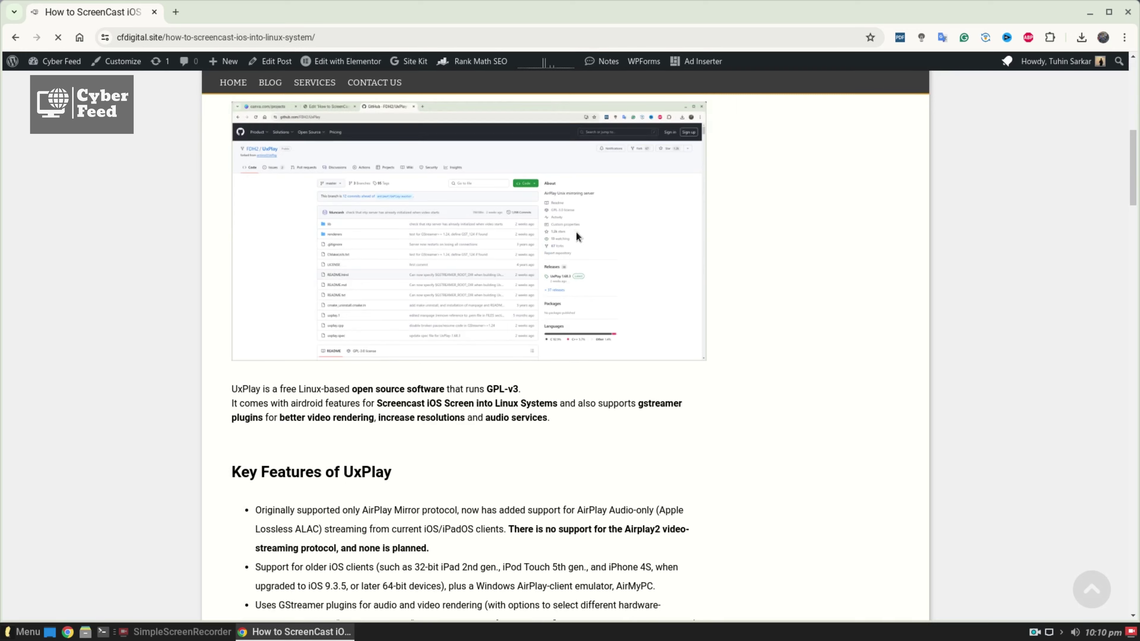
{"action": "scroll", "coordinate": [514, 243], "scroll_direction": "up", "scroll_amount": 3}
{"action": "mouse_move", "coordinate": [413, 63]}
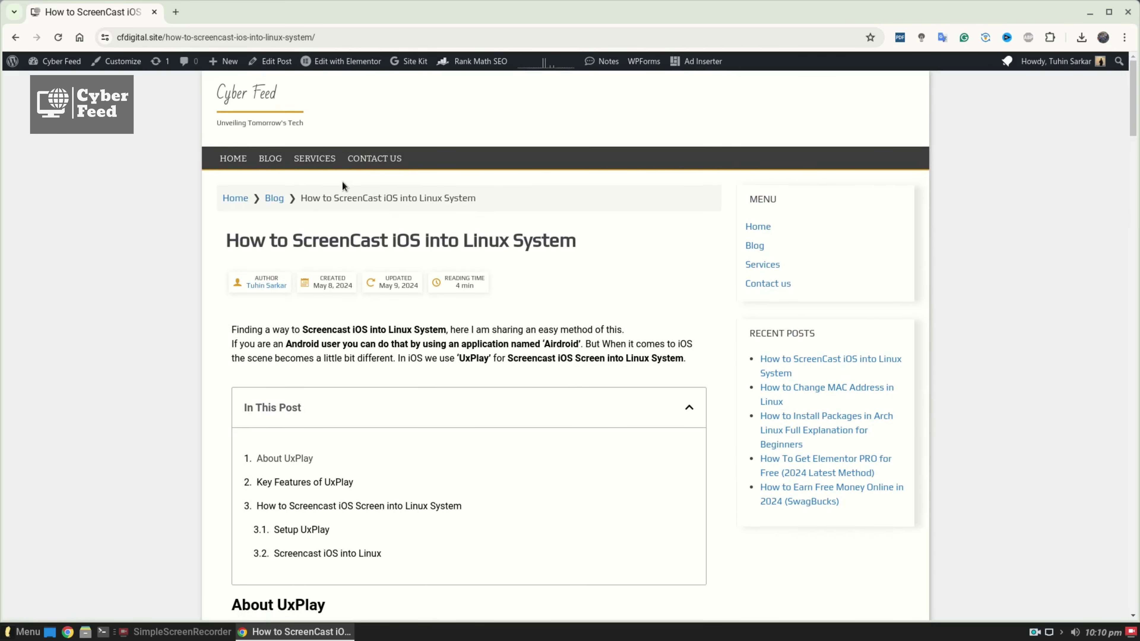
{"action": "left_click_drag", "start_coordinate": [336, 36], "coordinate": [174, 32]}
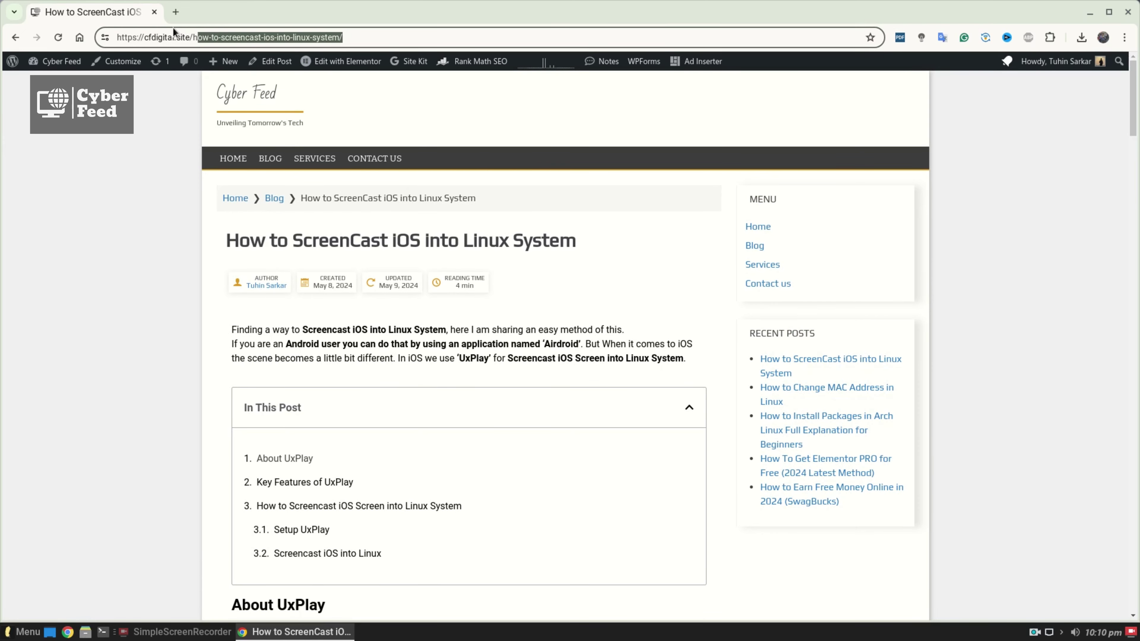
Step: Search Google for adsense in a new tab and sign in to AdSense with the third listed Google account
{"action": "left_click", "coordinate": [175, 13]}
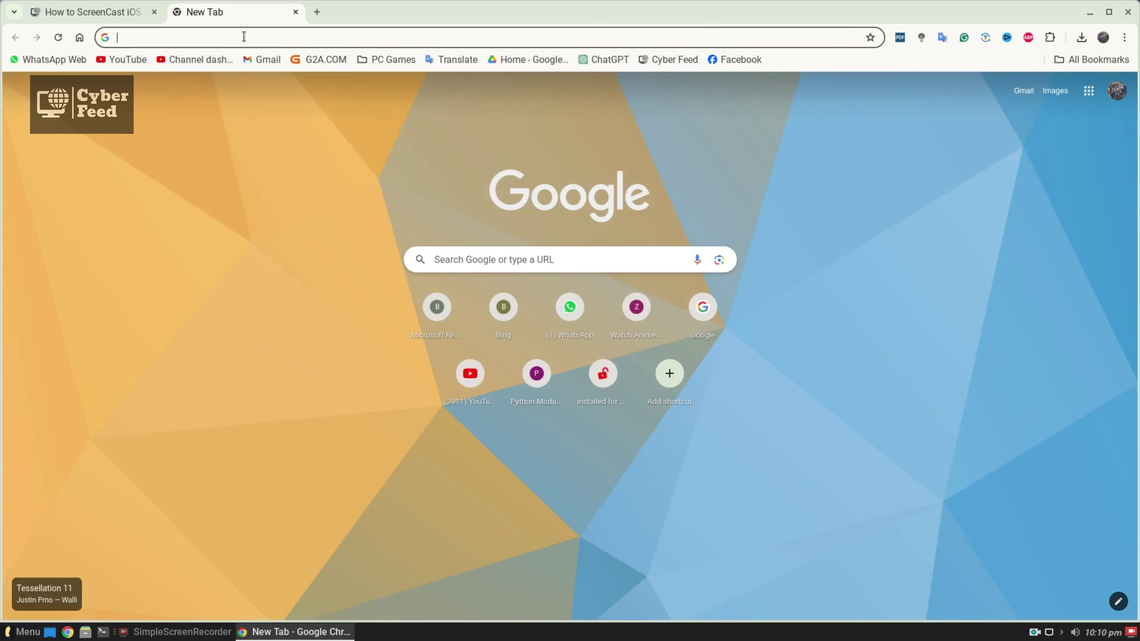
{"action": "type", "text": "adse"}
{"action": "key", "text": "Return"}
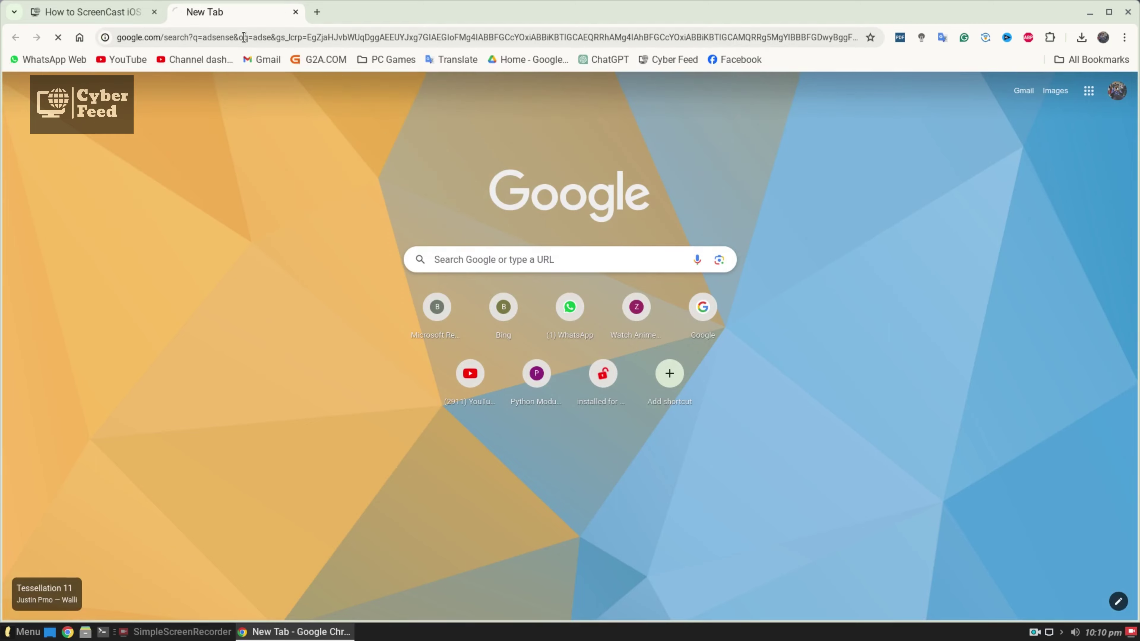
{"action": "left_click", "coordinate": [241, 325]}
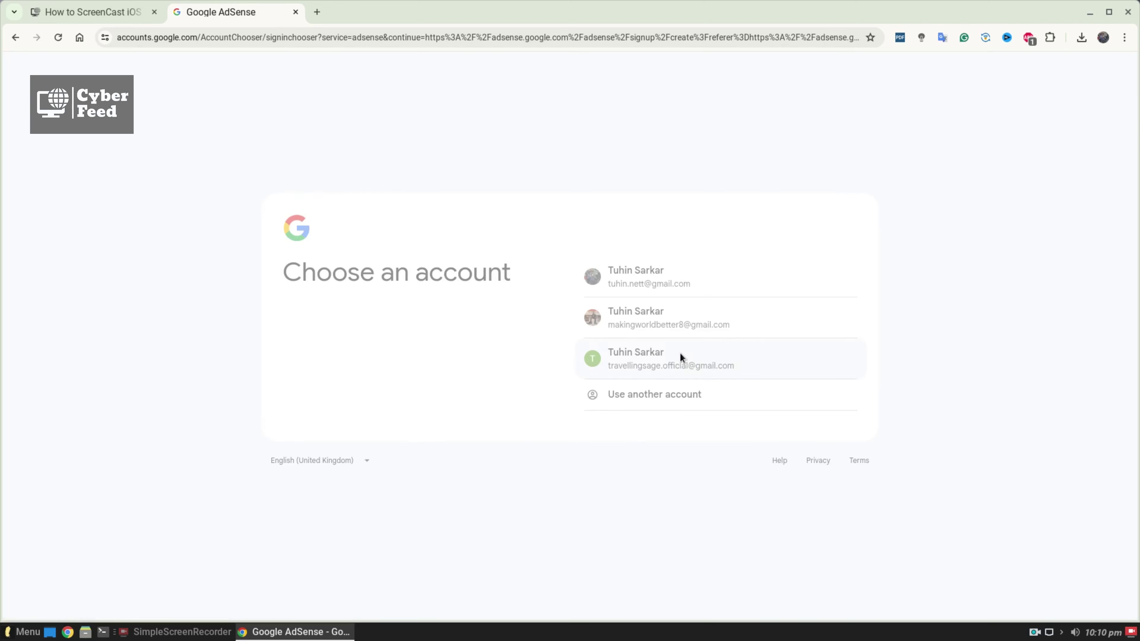
{"action": "left_click", "coordinate": [713, 361]}
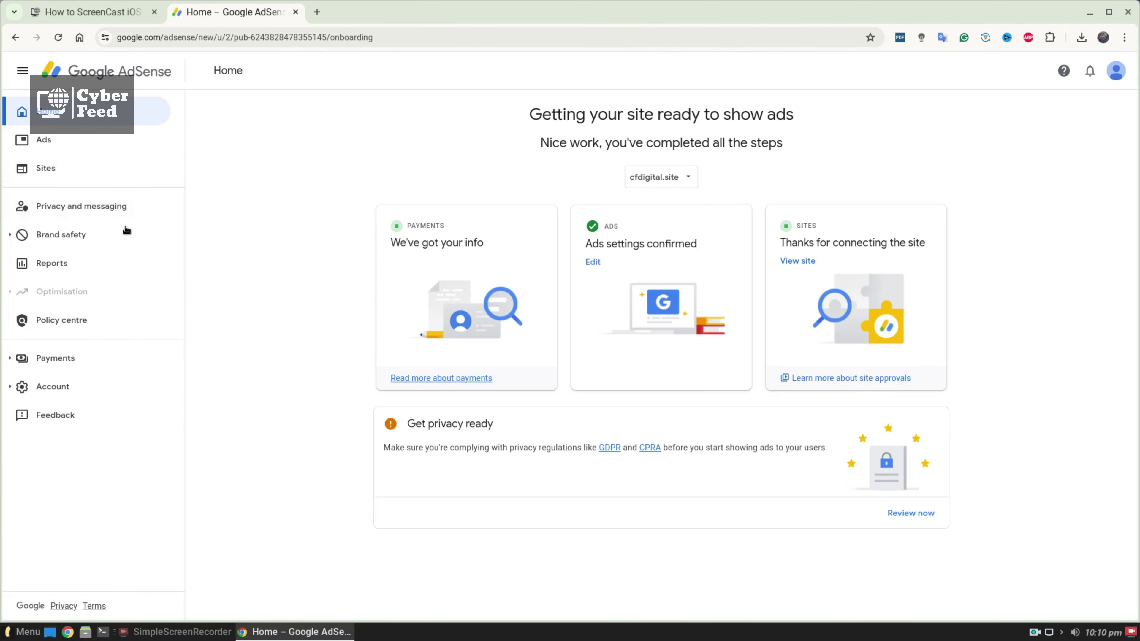
Step: Check the approval status and ads.txt status of cfdigital.site in the AdSense sites list
{"action": "left_click", "coordinate": [49, 168]}
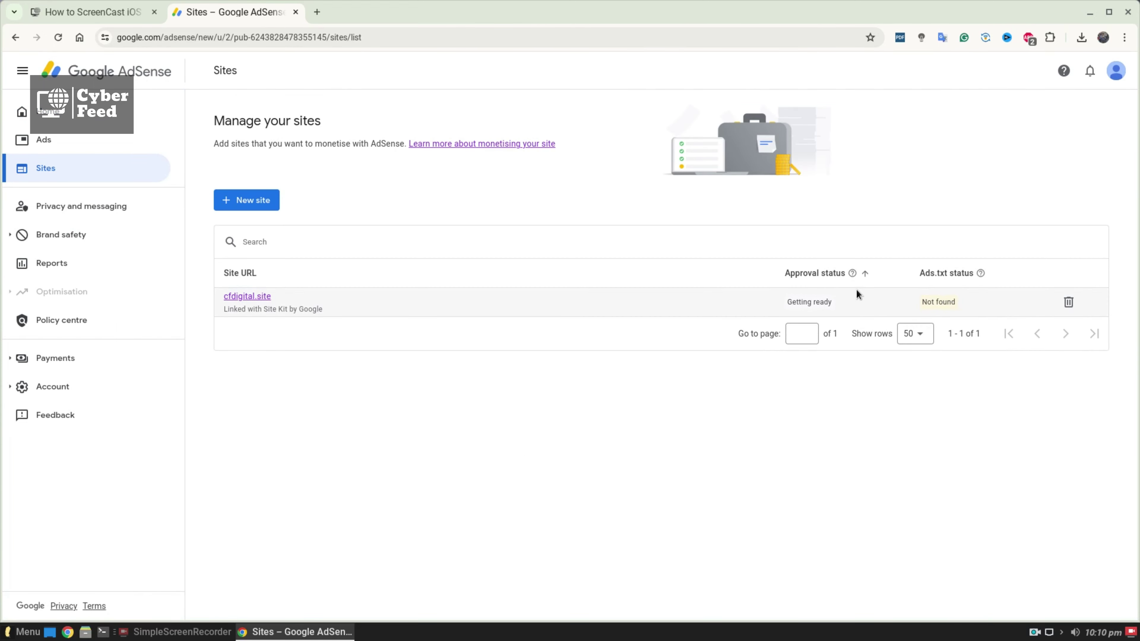
{"action": "left_click_drag", "start_coordinate": [839, 301], "coordinate": [801, 299]}
{"action": "left_click", "coordinate": [786, 300]}
{"action": "left_click_drag", "start_coordinate": [959, 300], "coordinate": [917, 298]}
{"action": "left_click", "coordinate": [940, 273]}
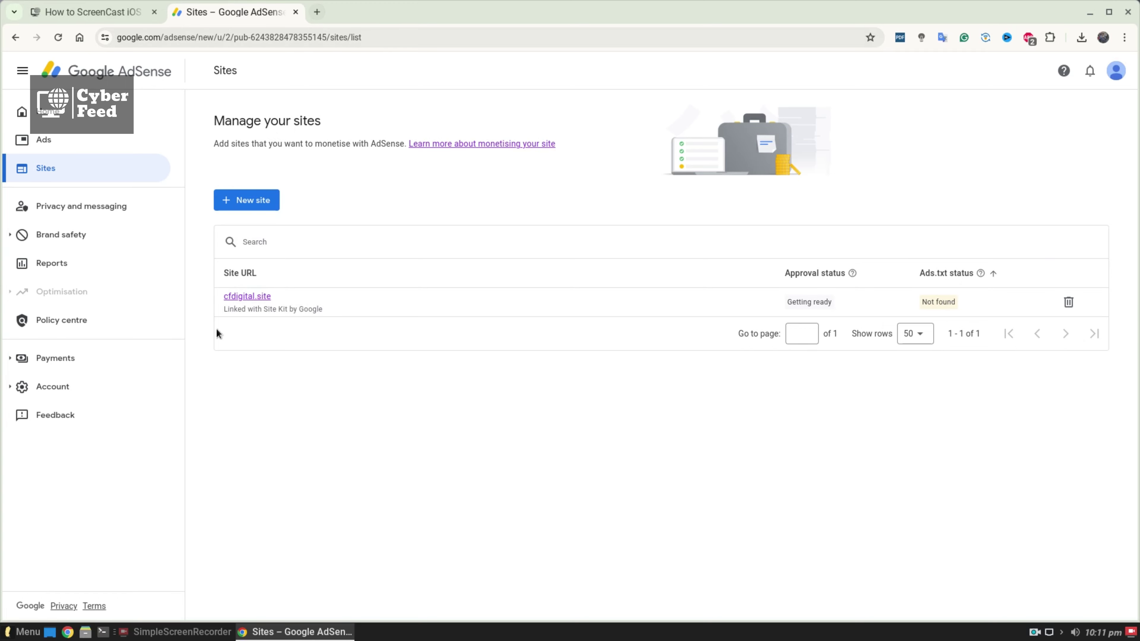
Step: Open the AdSense account information settings and select the publisher ID text
{"action": "left_click", "coordinate": [54, 390]}
{"action": "left_click", "coordinate": [70, 421]}
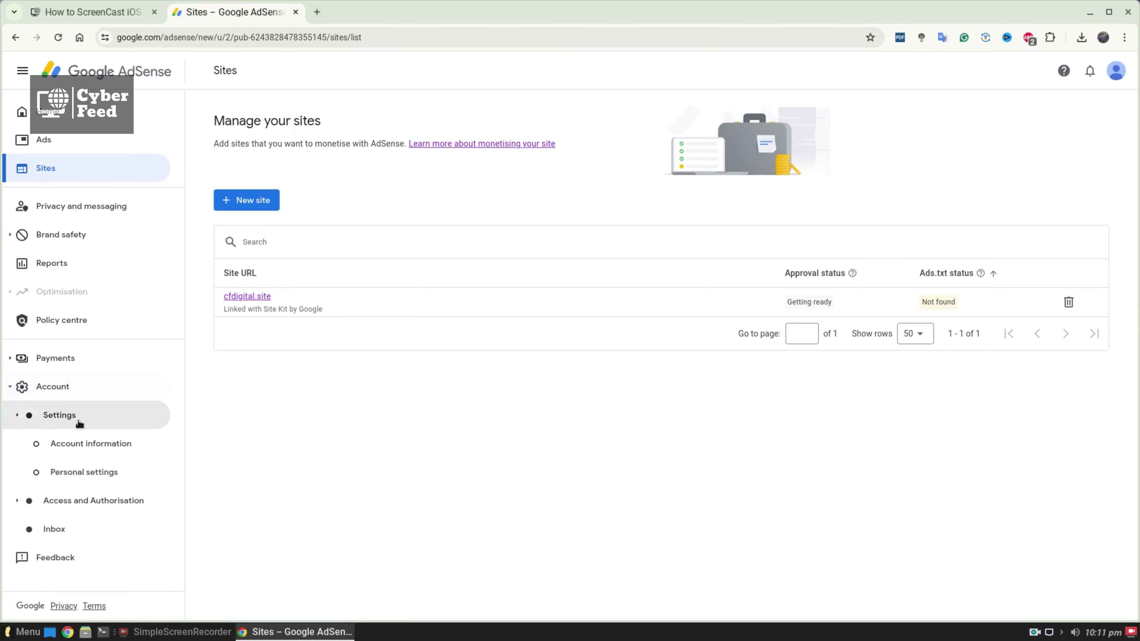
{"action": "left_click", "coordinate": [99, 444]}
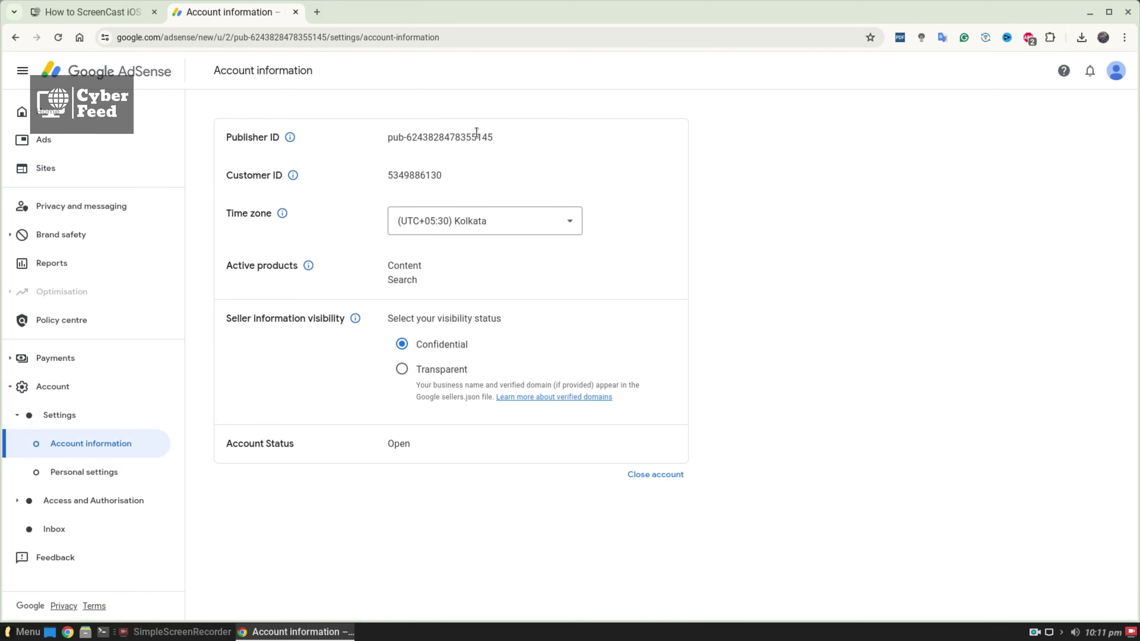
{"action": "left_click_drag", "start_coordinate": [503, 143], "coordinate": [380, 142]}
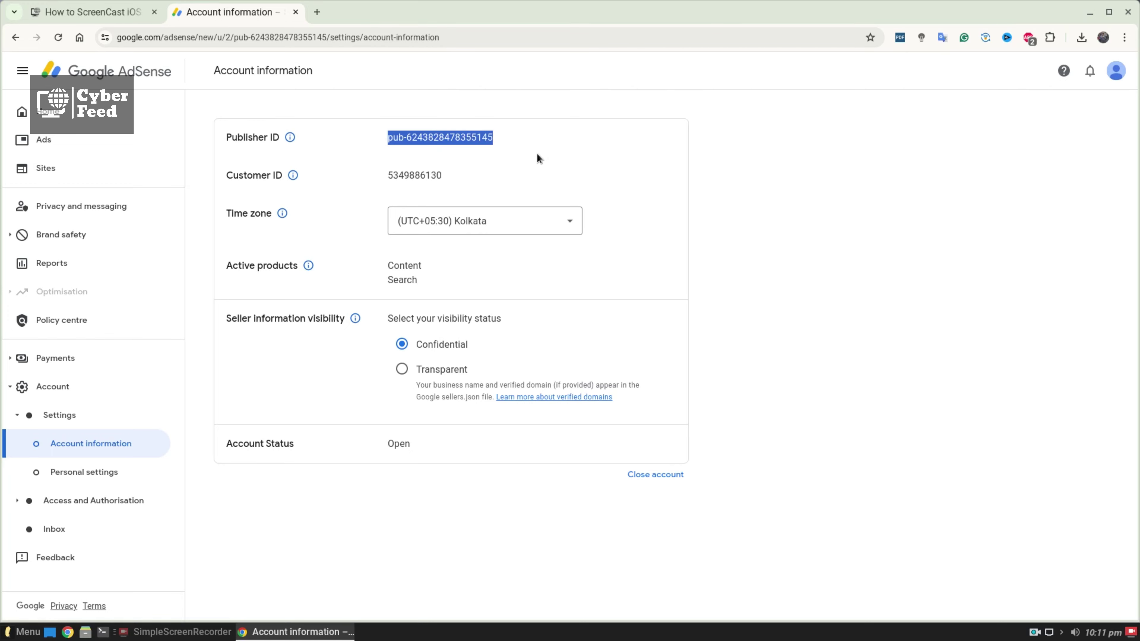
Step: Search Google for razorhost in a new tab and open the Razorhost website
{"action": "left_click", "coordinate": [317, 11]}
{"action": "left_click", "coordinate": [348, 37]}
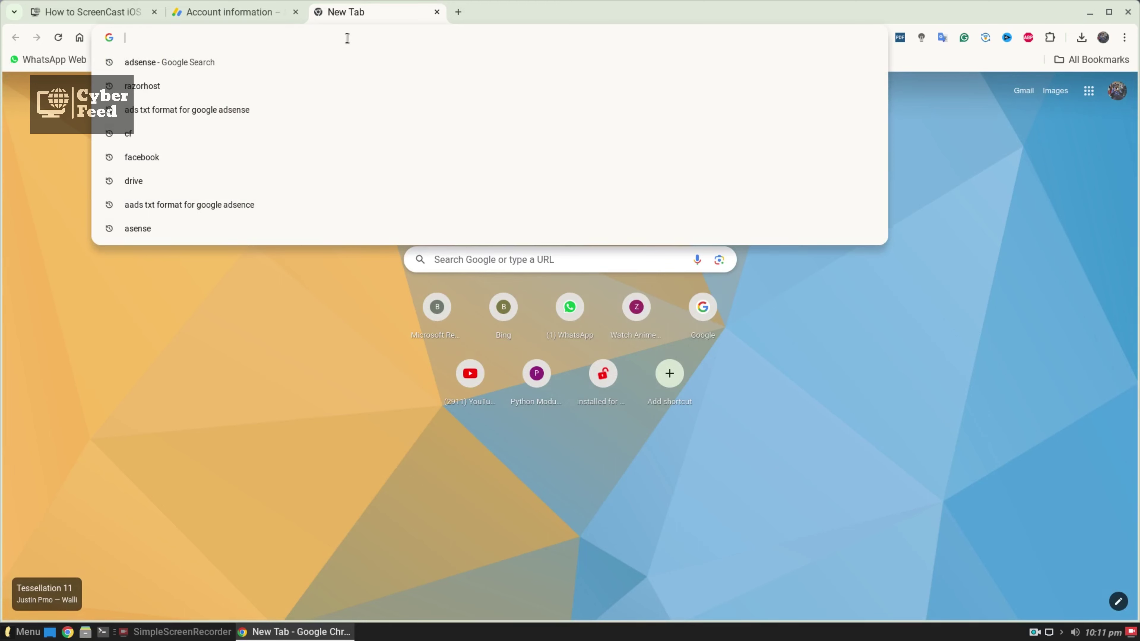
{"action": "type", "text": "roz"}
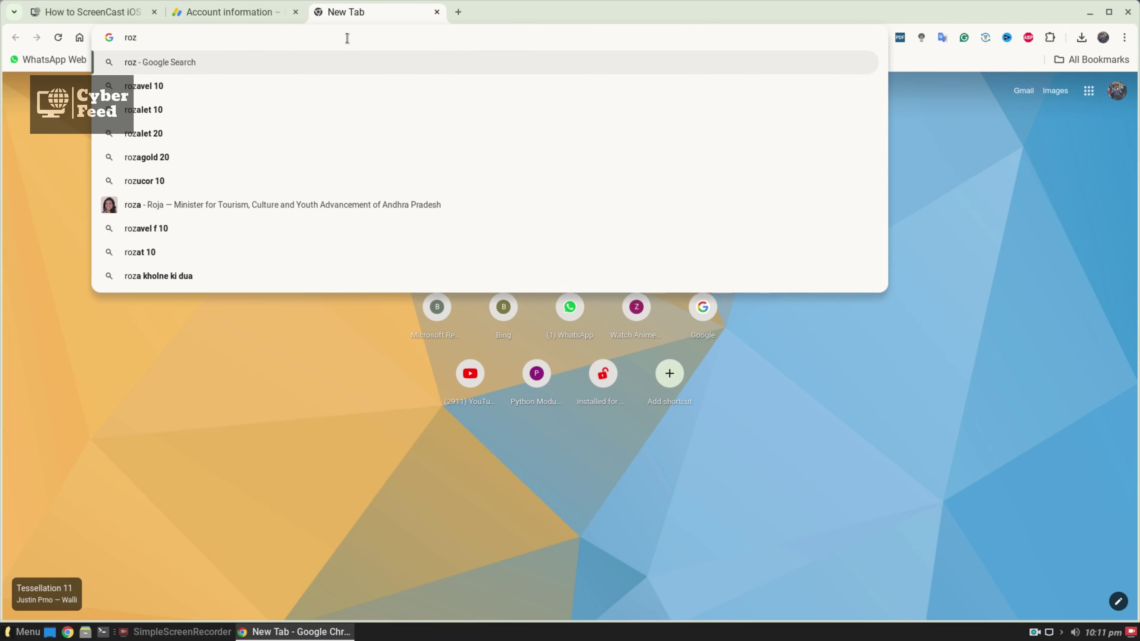
{"action": "key", "text": "BackSpace"}
{"action": "key", "text": "BackSpace"}
{"action": "type", "text": "az"}
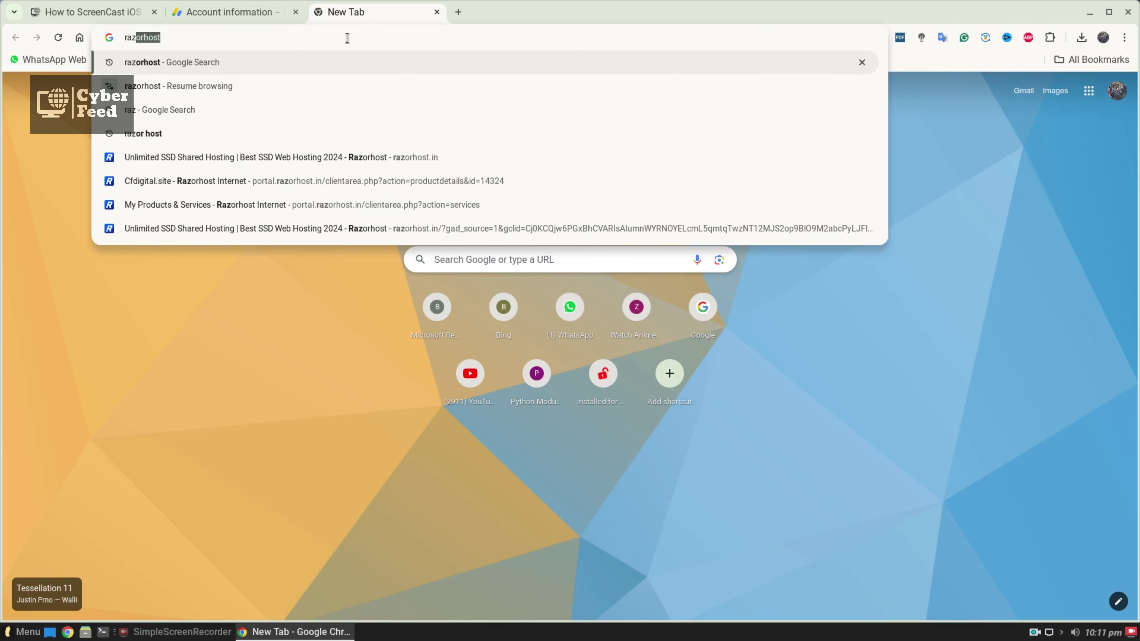
{"action": "key", "text": "Return"}
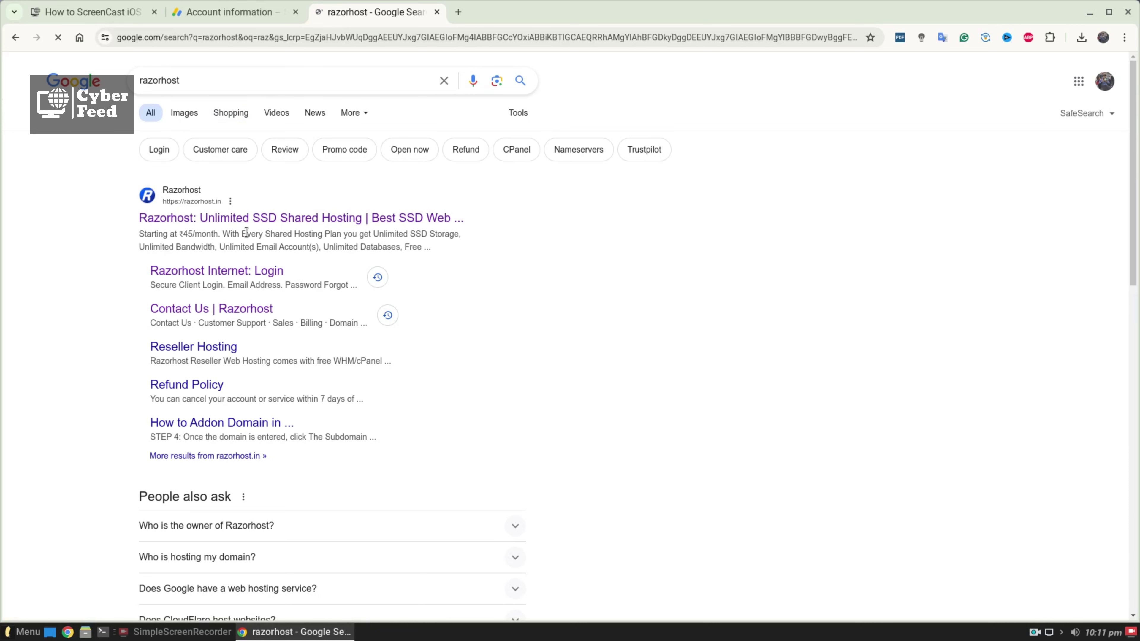
{"action": "left_click", "coordinate": [447, 217]}
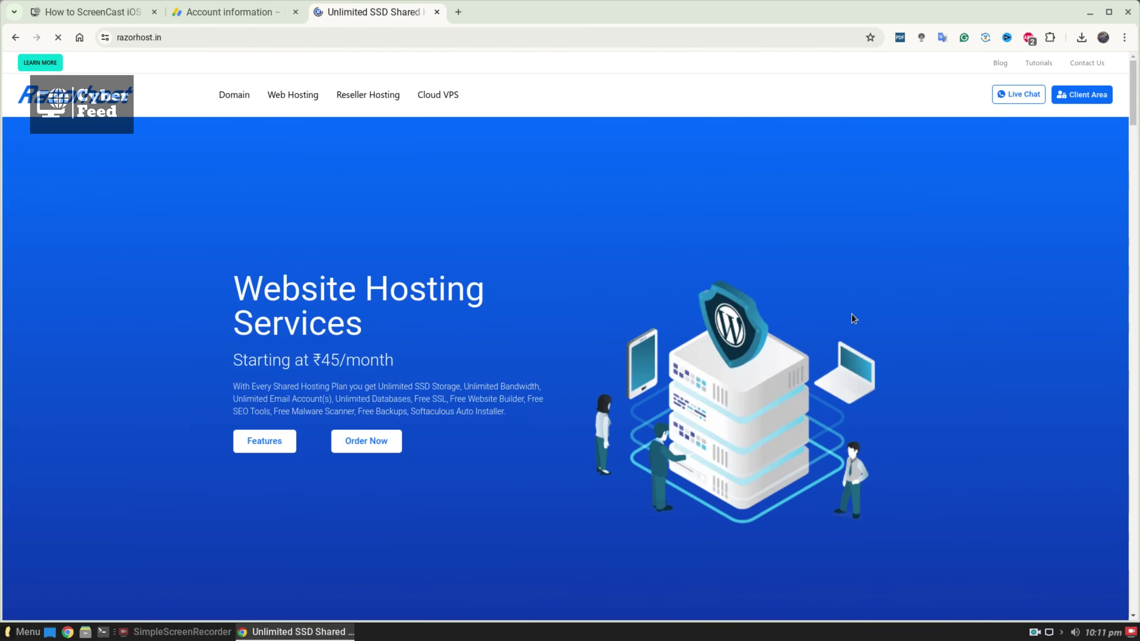
Step: Go to the Razorhost client area and launch the File Manager of the cfdigital.site shared hosting service
{"action": "left_click", "coordinate": [1074, 103]}
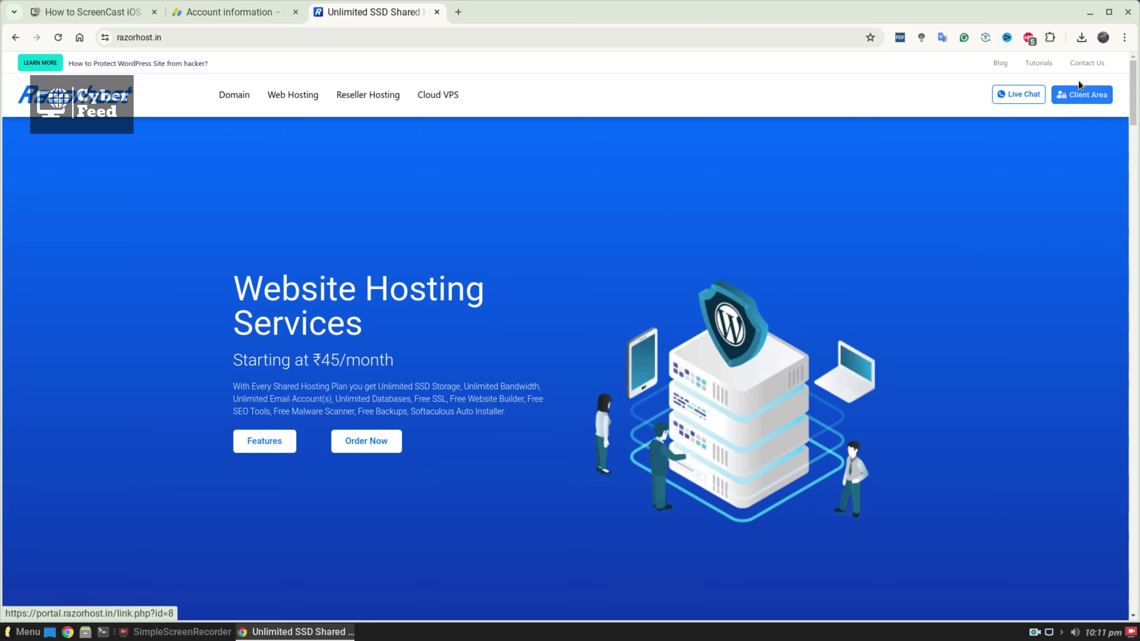
{"action": "left_click", "coordinate": [1081, 94]}
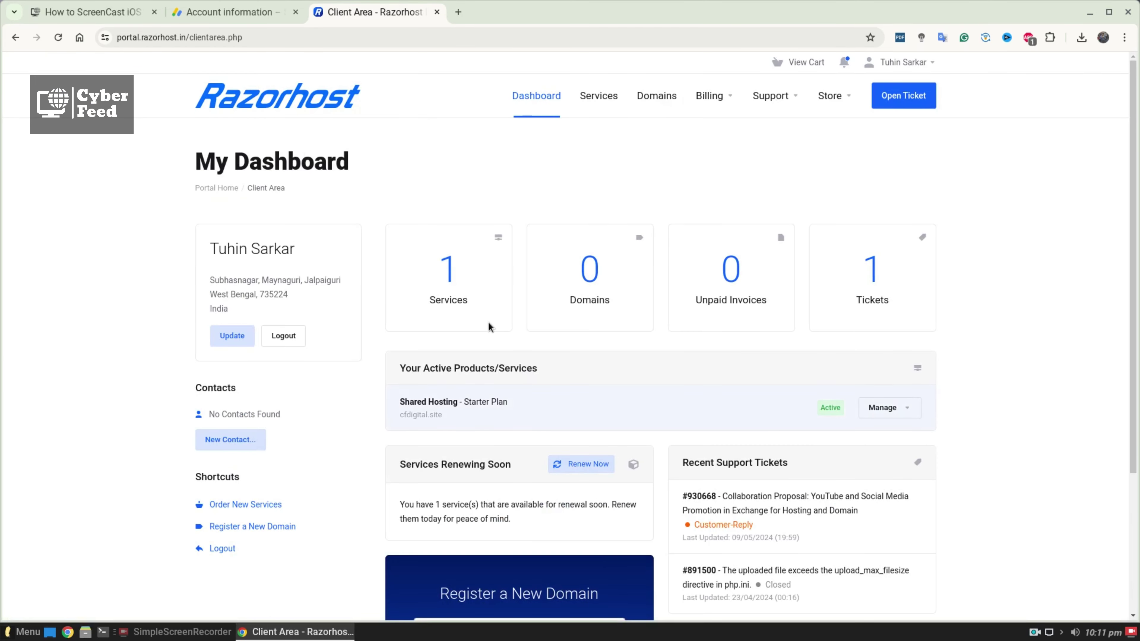
{"action": "left_click", "coordinate": [448, 293]}
{"action": "left_click", "coordinate": [509, 306]}
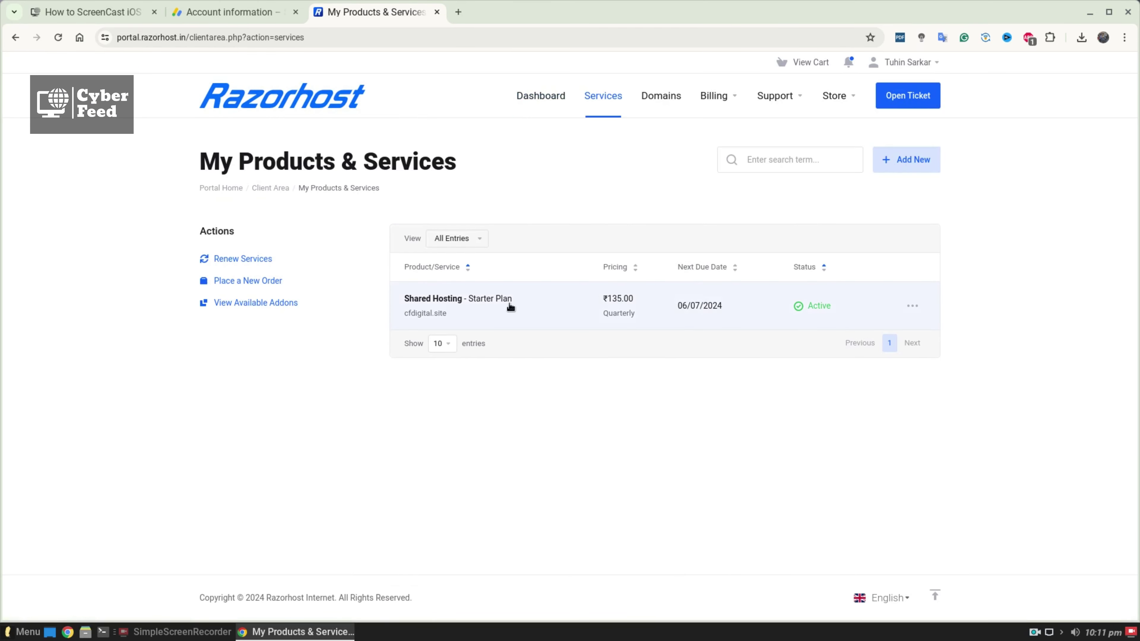
{"action": "scroll", "coordinate": [599, 376], "scroll_direction": "down", "scroll_amount": 3}
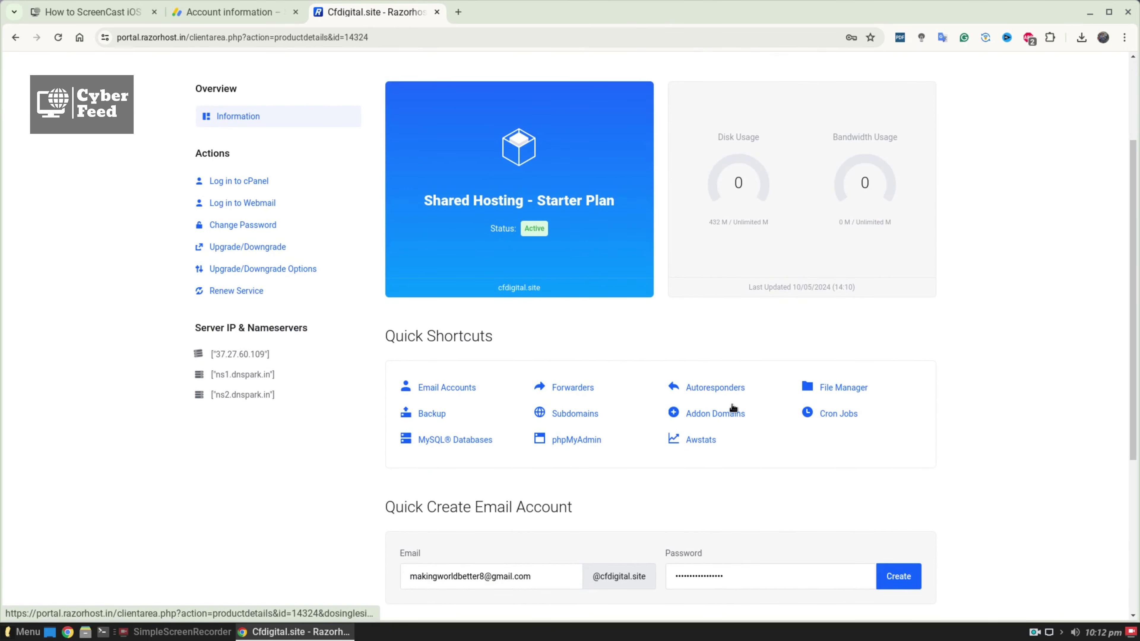
{"action": "left_click", "coordinate": [824, 395]}
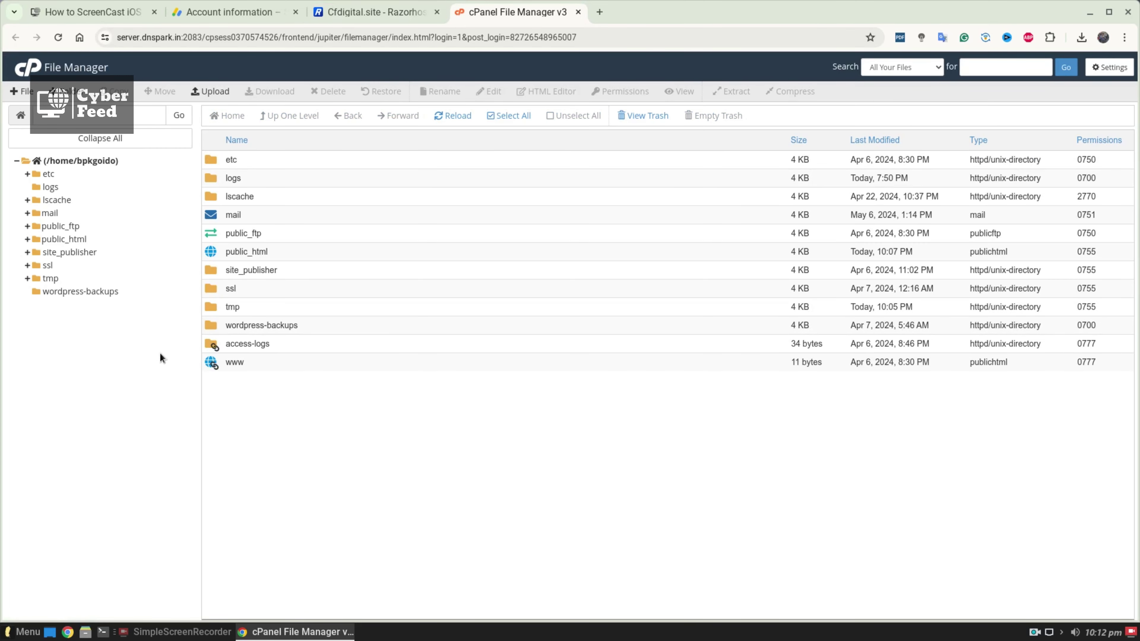
Step: Open the public_html folder and examine its file list and the form for creating a new file there
{"action": "left_click", "coordinate": [49, 239]}
{"action": "scroll", "coordinate": [594, 310], "scroll_direction": "down", "scroll_amount": 3}
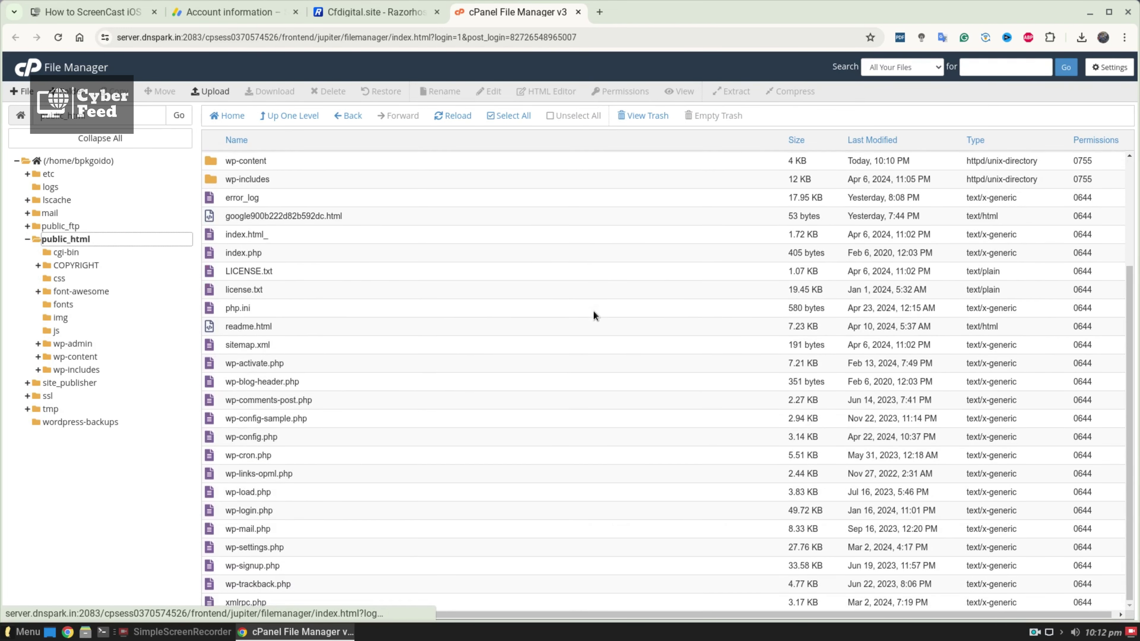
{"action": "scroll", "coordinate": [594, 311], "scroll_direction": "up", "scroll_amount": 3}
{"action": "scroll", "coordinate": [548, 398], "scroll_direction": "down", "scroll_amount": 3}
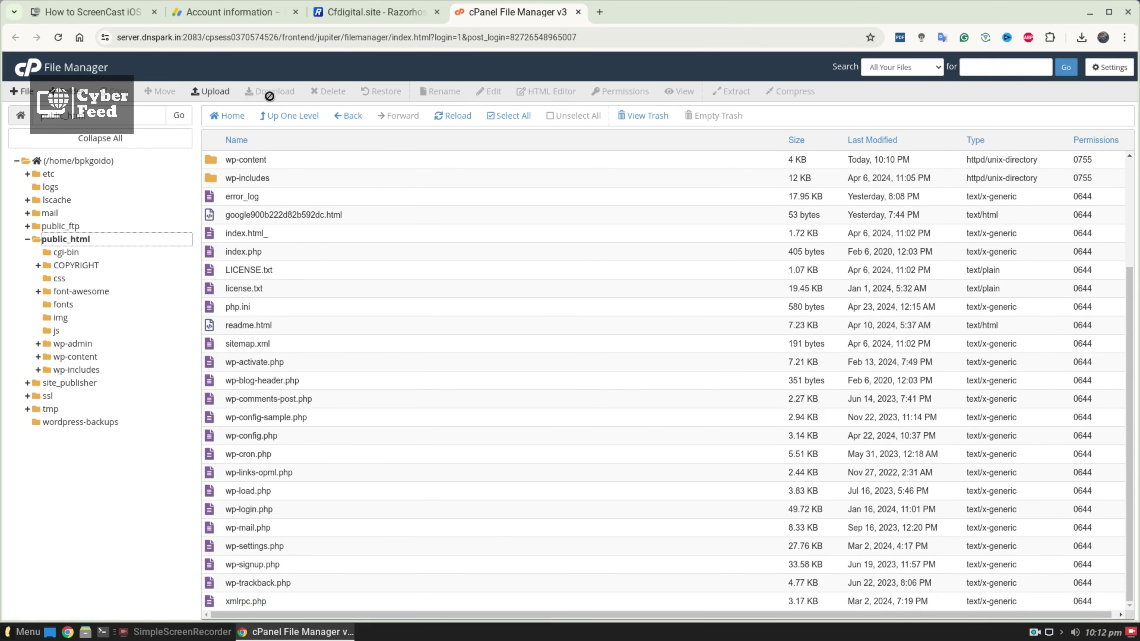
{"action": "left_click", "coordinate": [22, 92]}
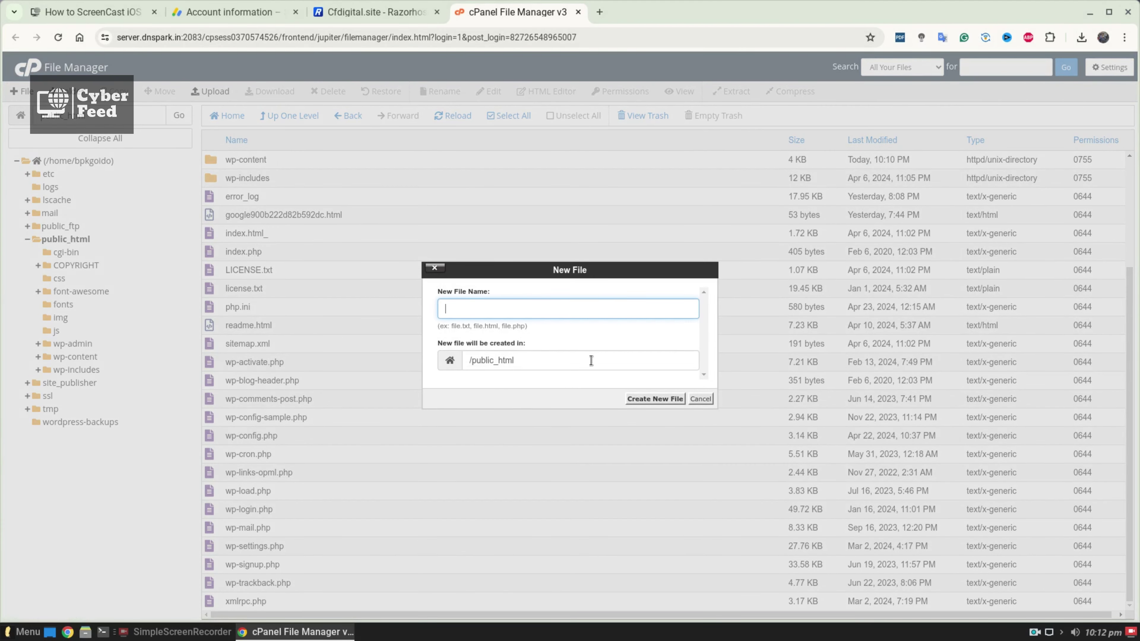
{"action": "left_click", "coordinate": [700, 399]}
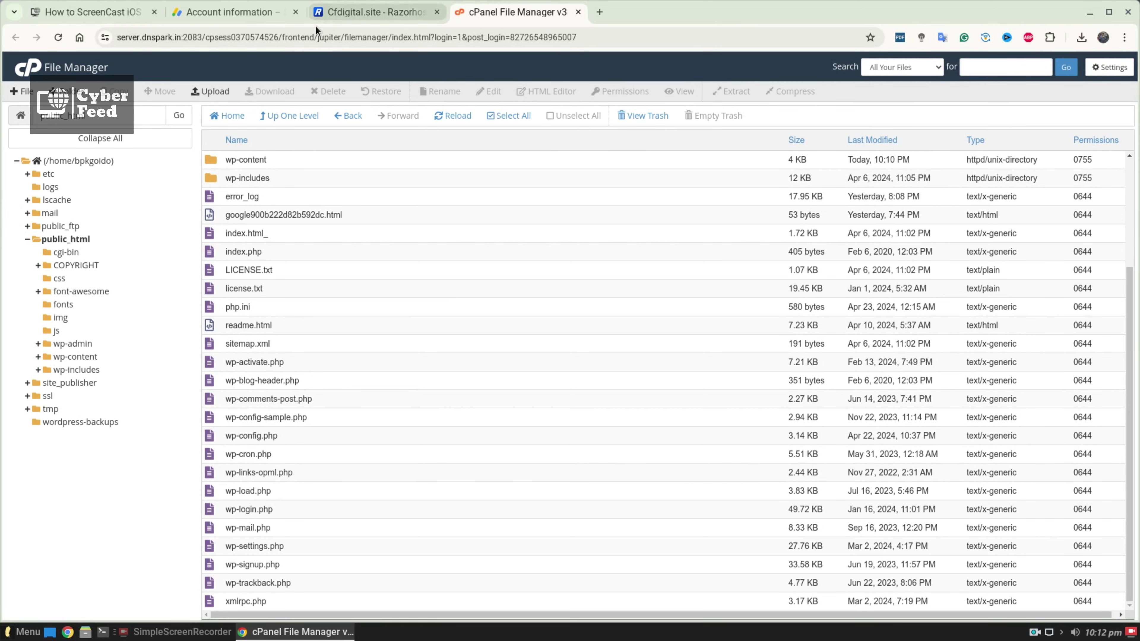
Step: Search Google for "ads.txt format for adsense" in the tab showing the Razorhost service details
{"action": "left_click", "coordinate": [389, 13]}
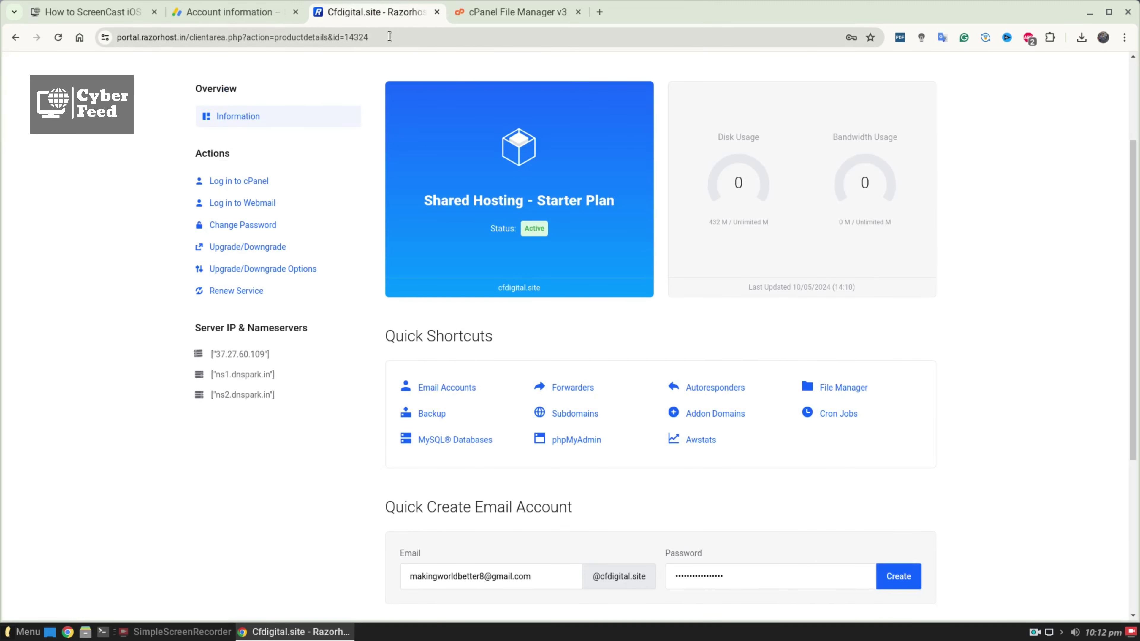
{"action": "left_click", "coordinate": [389, 37]}
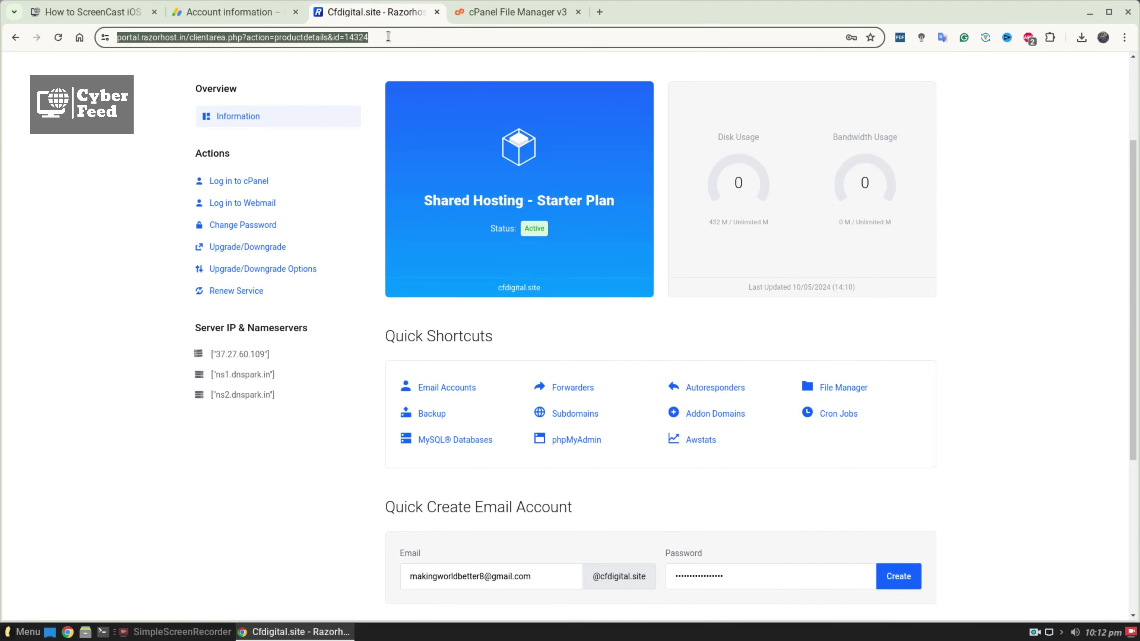
{"action": "type", "text": "ads"}
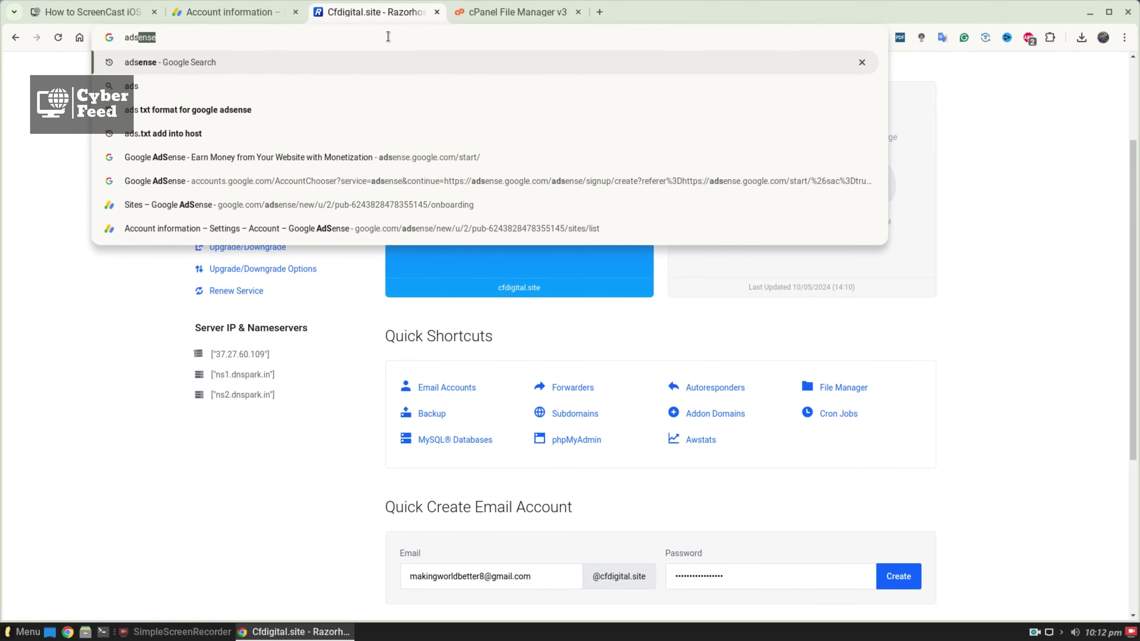
{"action": "key", "text": "BackSpace"}
{"action": "type", "text": ".txt f"}
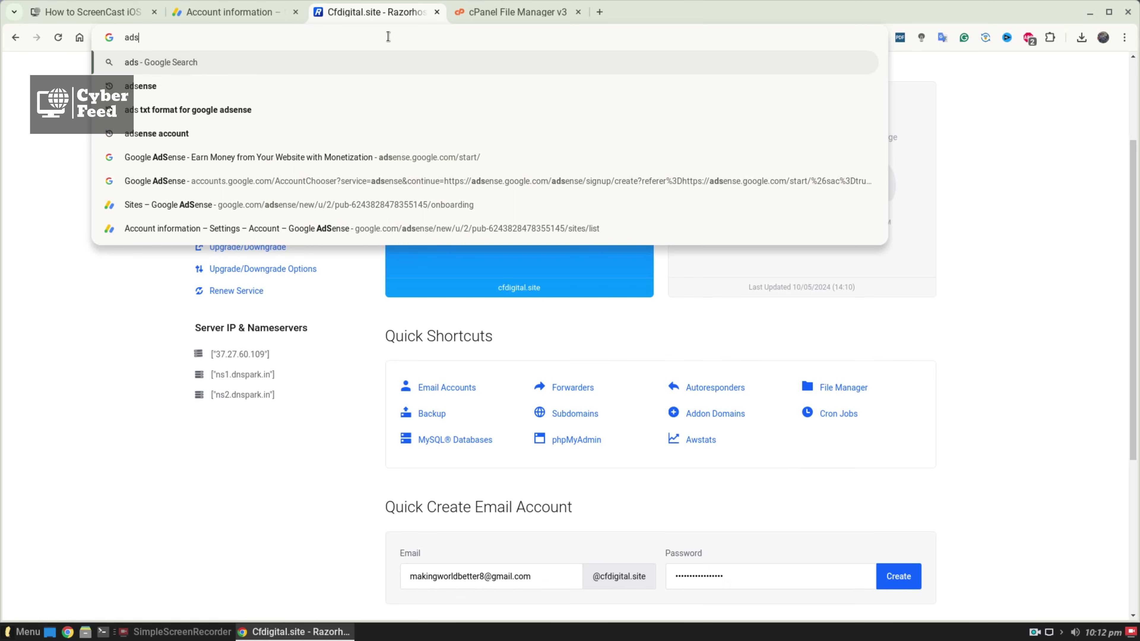
{"action": "type", "text": "orma"}
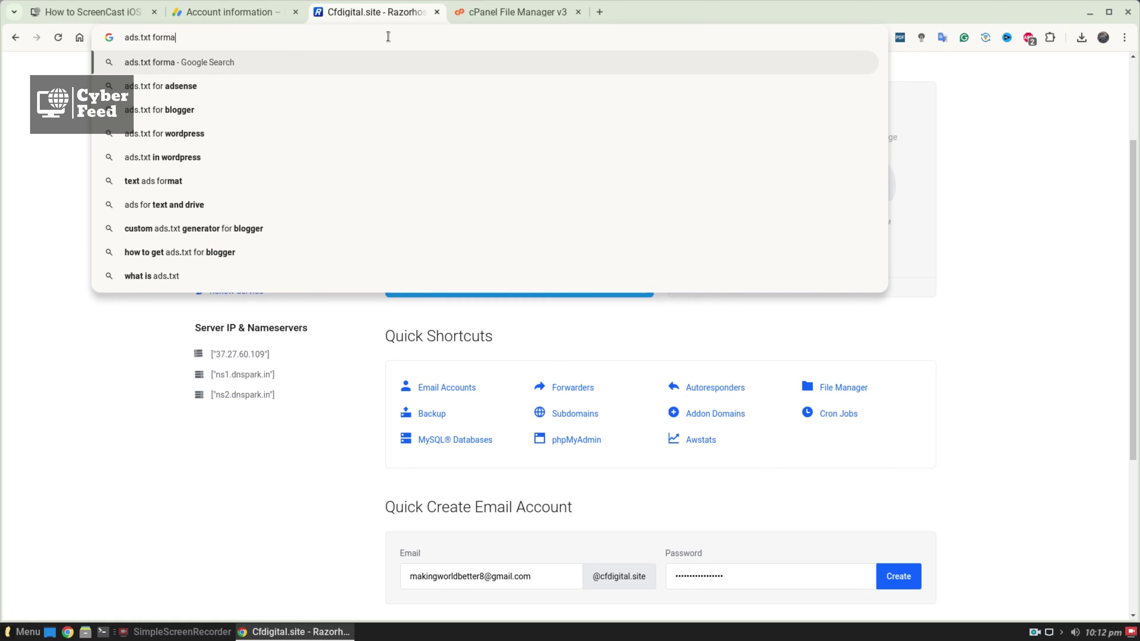
{"action": "type", "text": "t for adsense"}
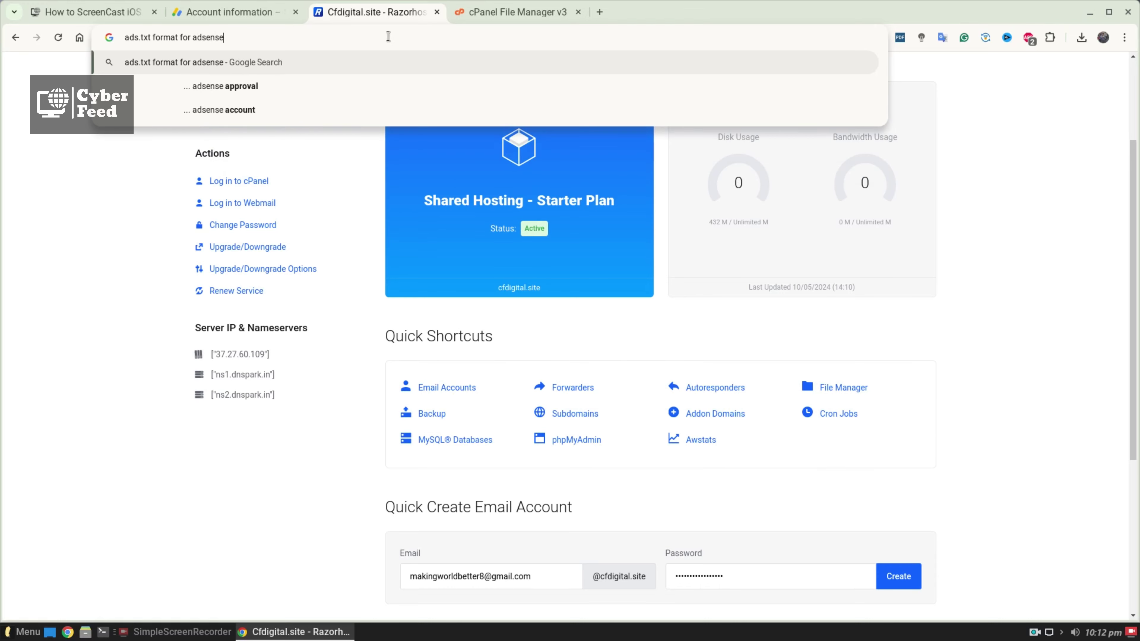
{"action": "key", "text": "Return"}
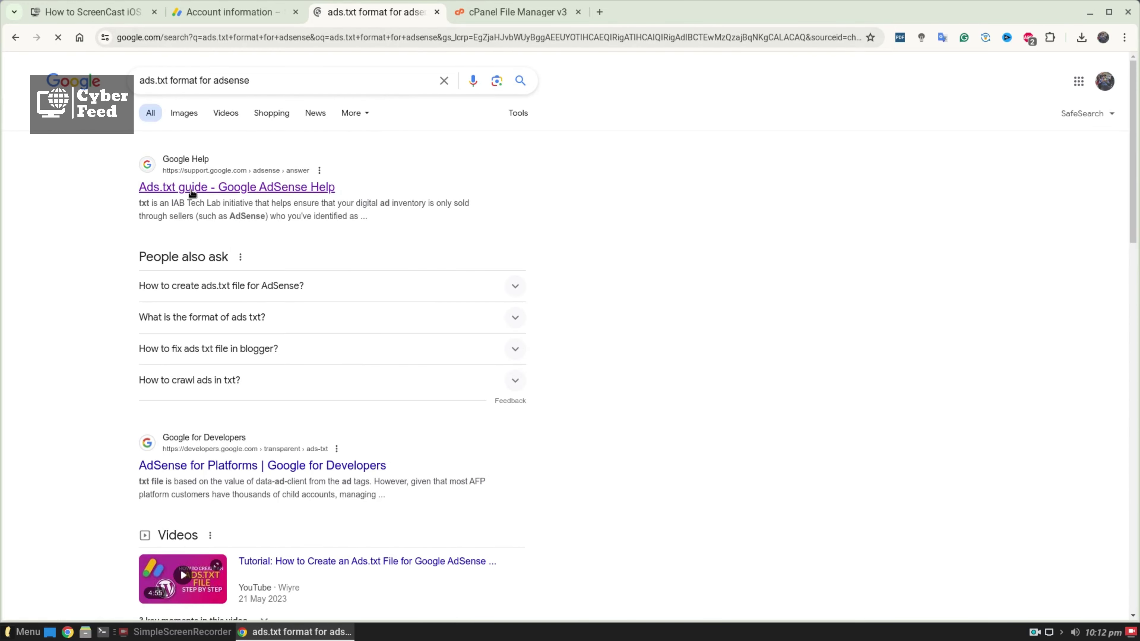
{"action": "left_click", "coordinate": [298, 193]}
{"action": "left_click_drag", "start_coordinate": [355, 39], "coordinate": [107, 37]}
{"action": "scroll", "coordinate": [405, 325], "scroll_direction": "down", "scroll_amount": 10}
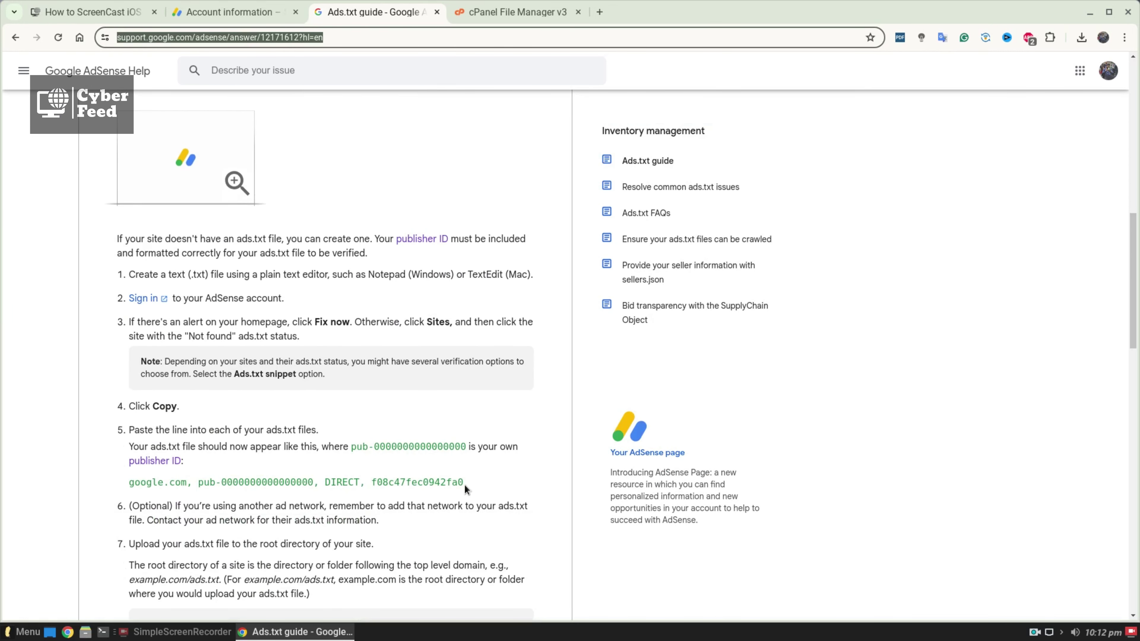
{"action": "left_click_drag", "start_coordinate": [465, 485], "coordinate": [130, 481]}
{"action": "right_click", "coordinate": [182, 483]}
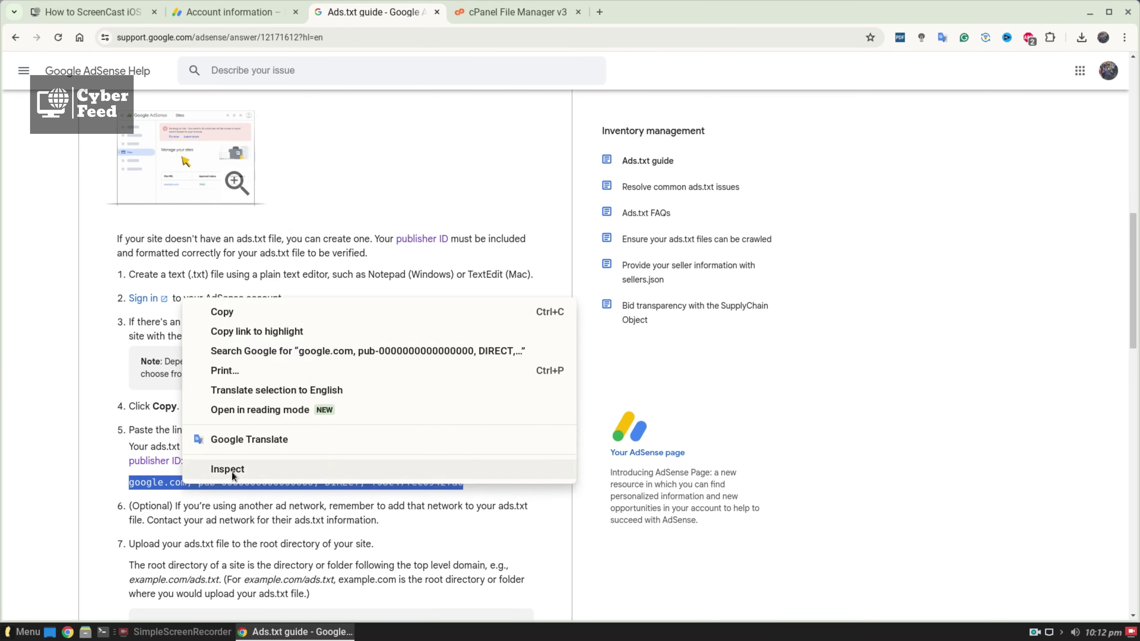
{"action": "left_click", "coordinate": [239, 311]}
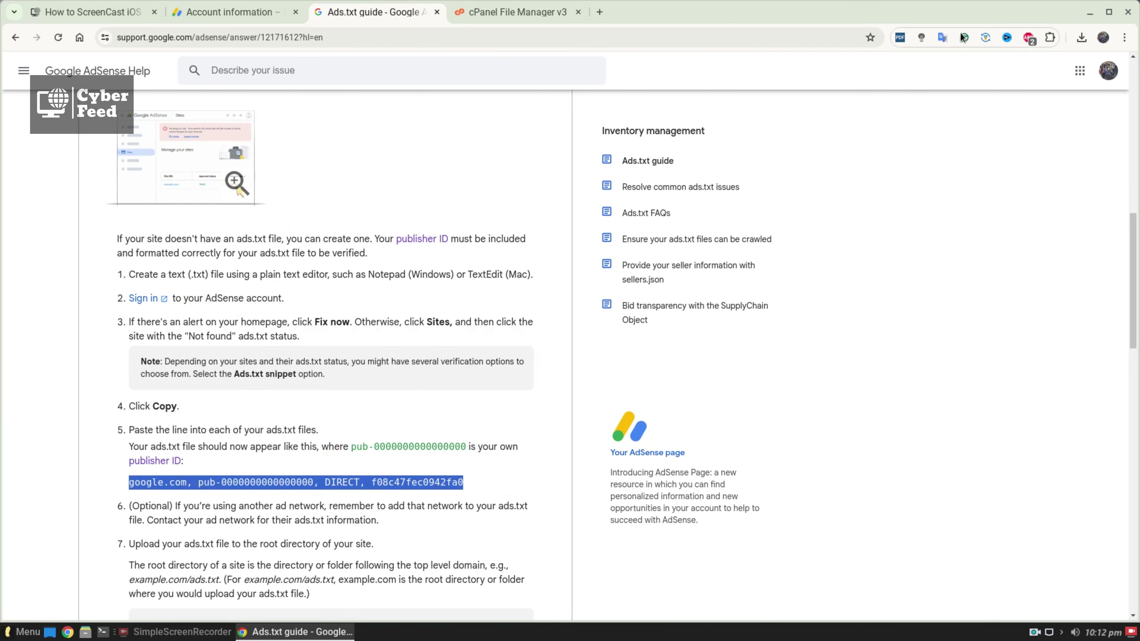
Step: Switch to the desktop and create an empty file there named ads.txt
{"action": "left_click", "coordinate": [1091, 14]}
{"action": "right_click", "coordinate": [217, 298]}
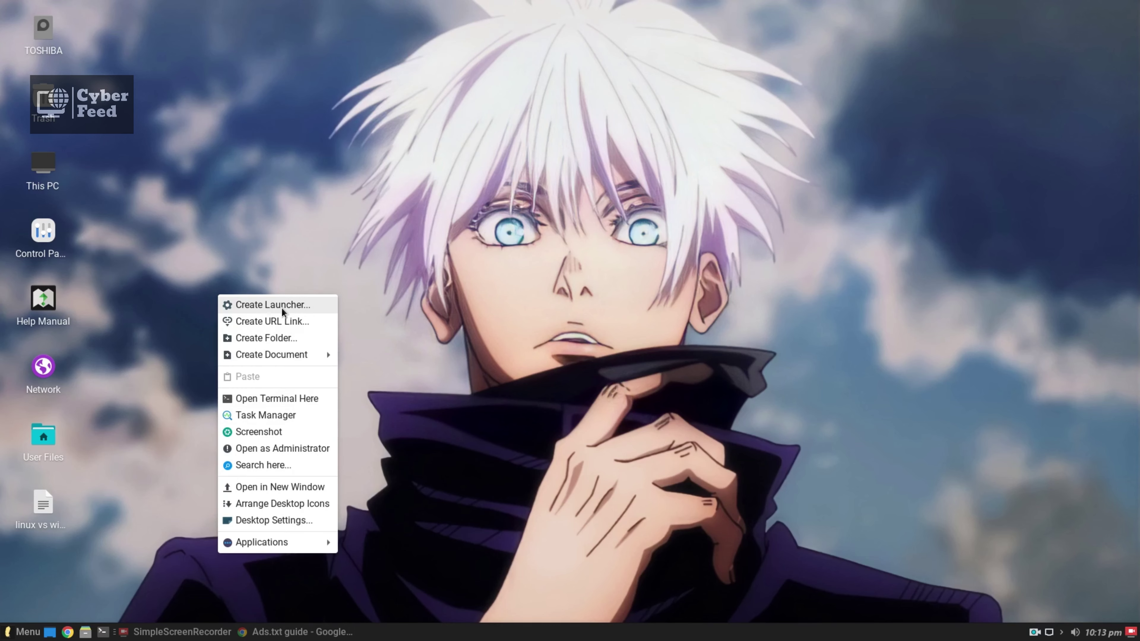
{"action": "mouse_move", "coordinate": [334, 357]}
{"action": "left_click", "coordinate": [375, 379]}
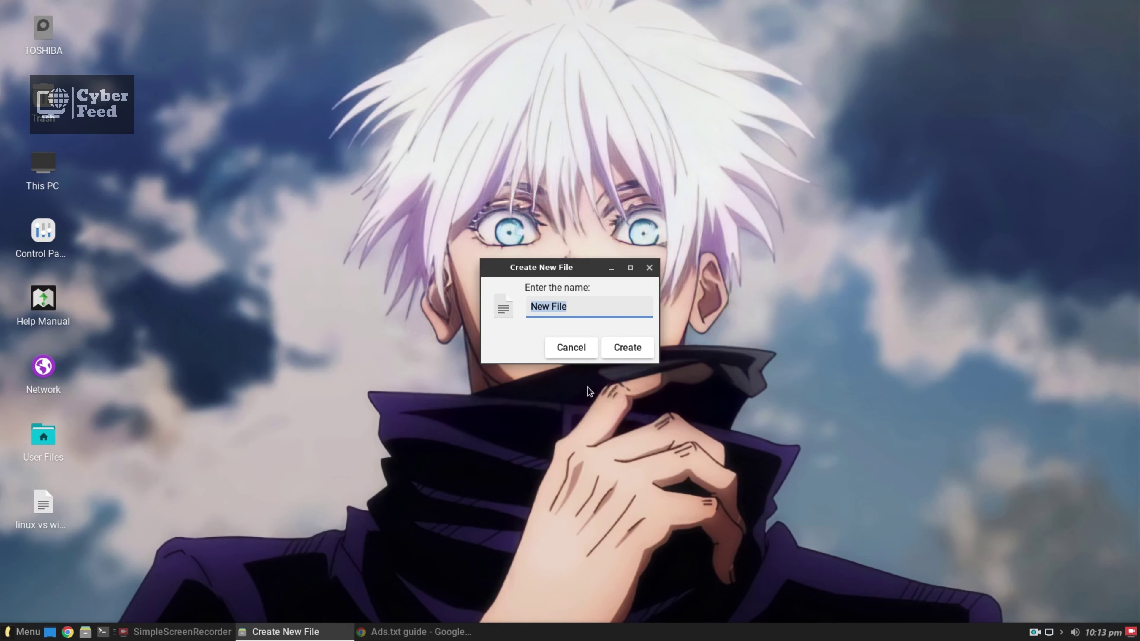
{"action": "type", "text": "ads.txt"}
{"action": "key", "text": "Return"}
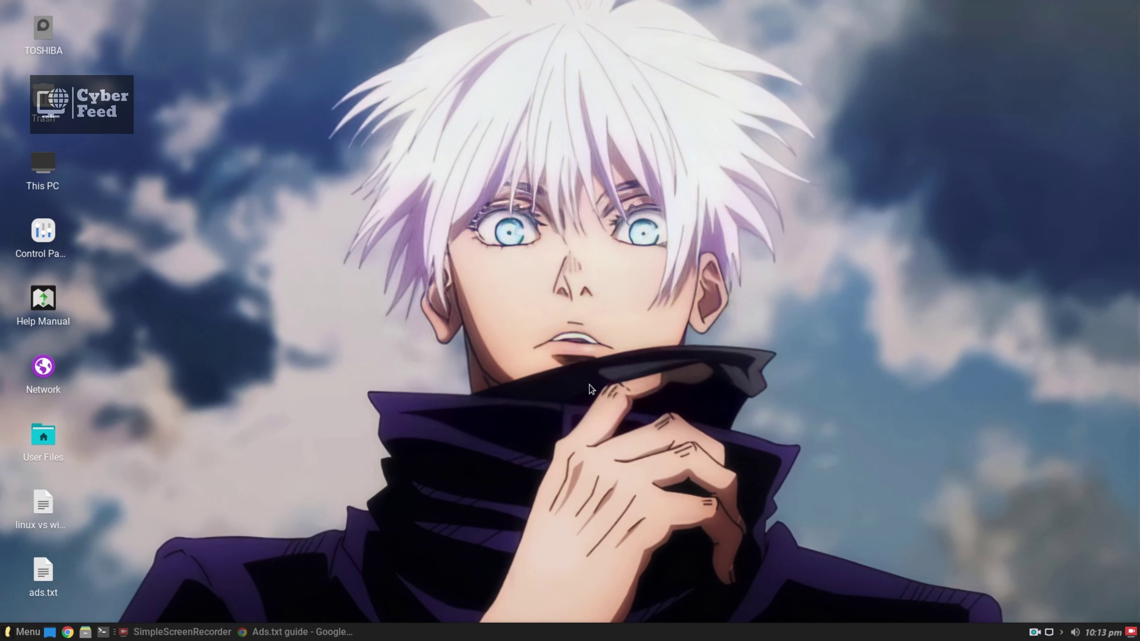
Step: Open the desktop's ads.txt file in Mousepad and paste the copied sample line into it
{"action": "double_click", "coordinate": [40, 578]}
{"action": "left_click_drag", "start_coordinate": [314, 21], "coordinate": [519, 103]}
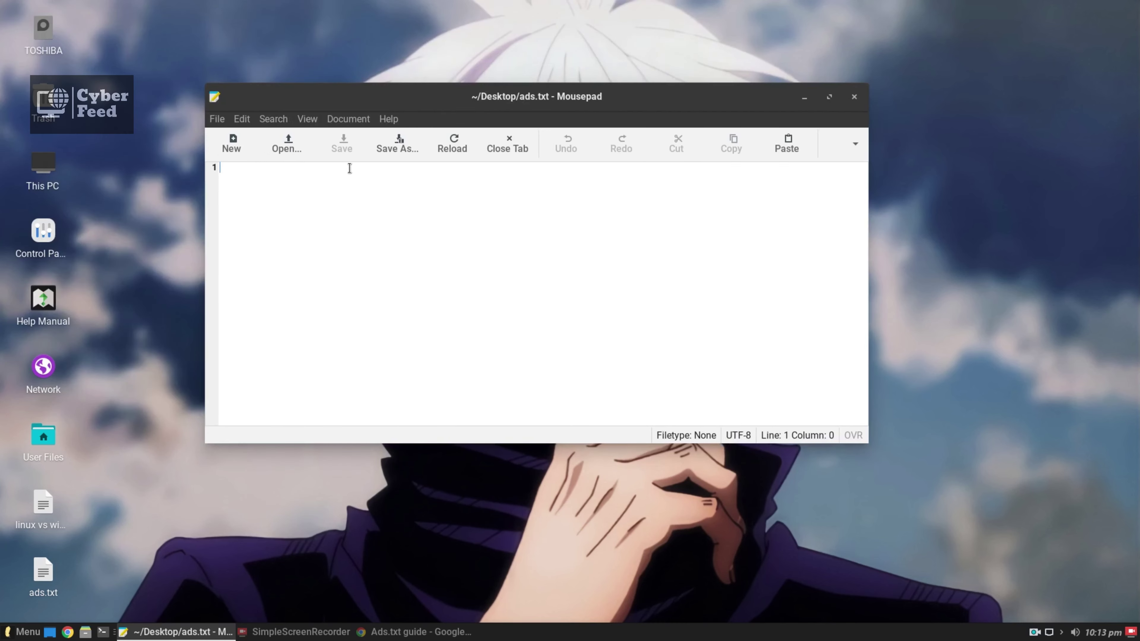
{"action": "key", "text": "ctrl+v"}
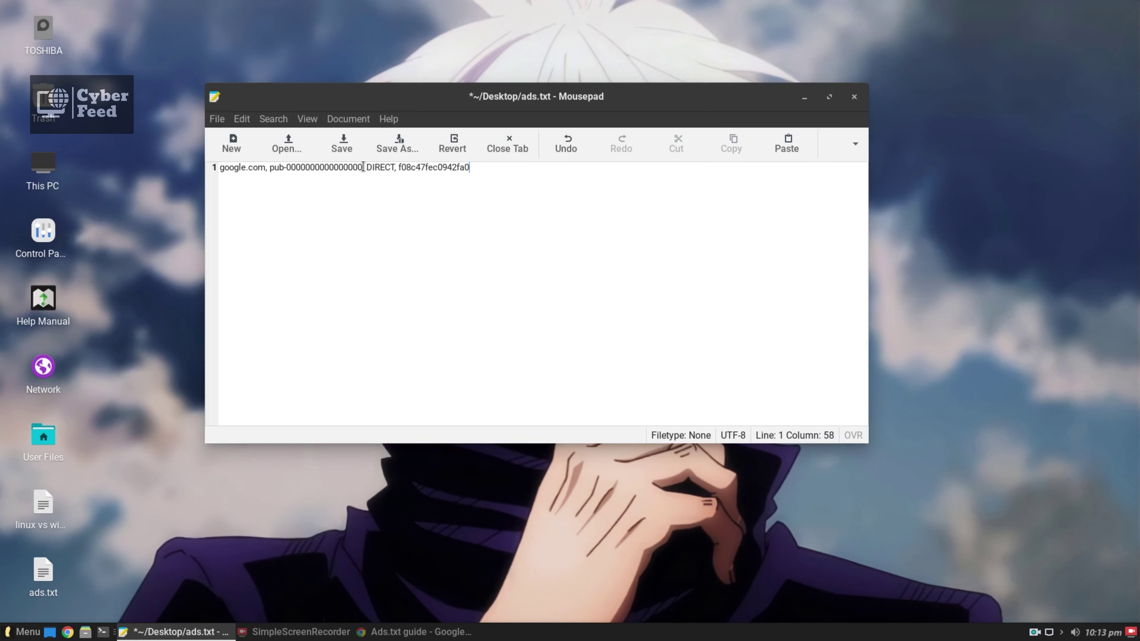
Step: Copy the publisher ID from the AdSense Account information page in the browser
{"action": "left_click_drag", "start_coordinate": [362, 167], "coordinate": [275, 171]}
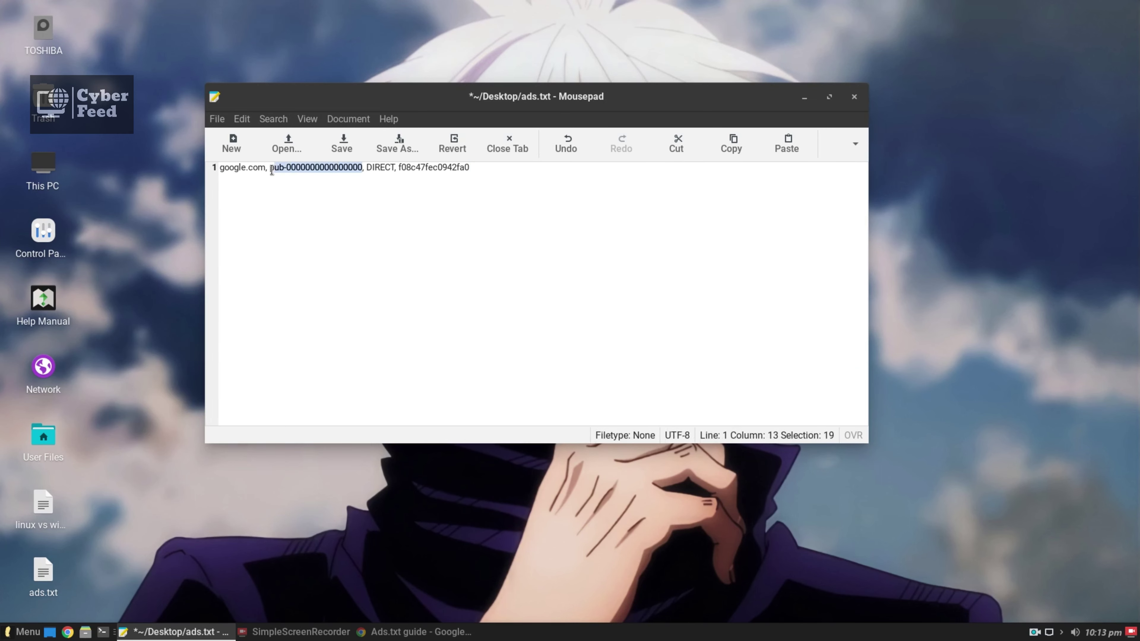
{"action": "left_click", "coordinate": [393, 632]}
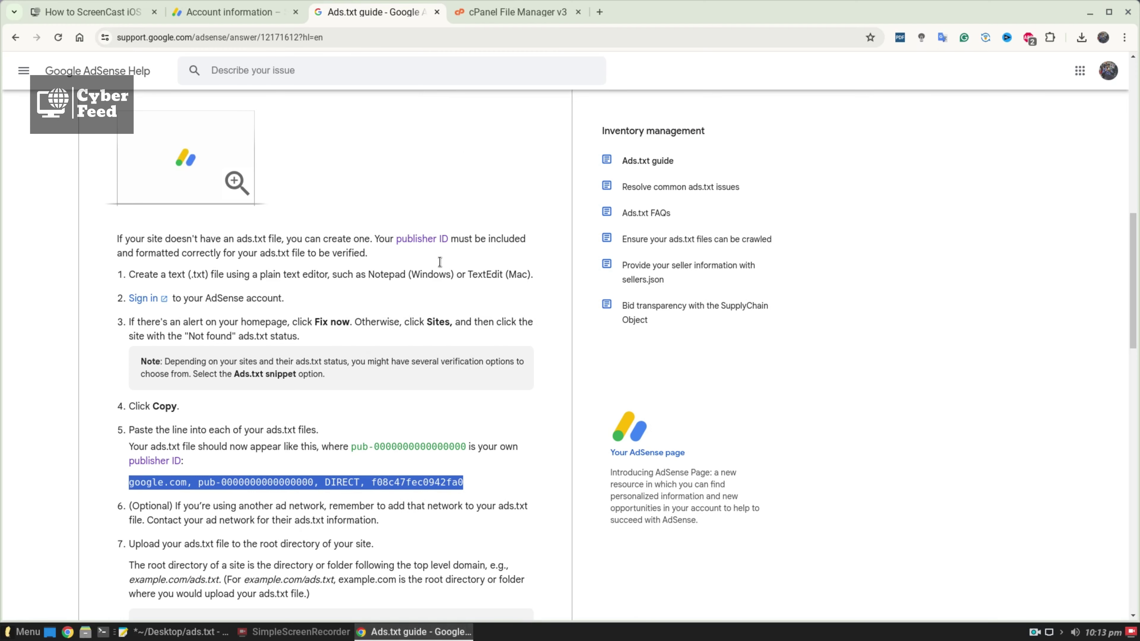
{"action": "left_click", "coordinate": [229, 12]}
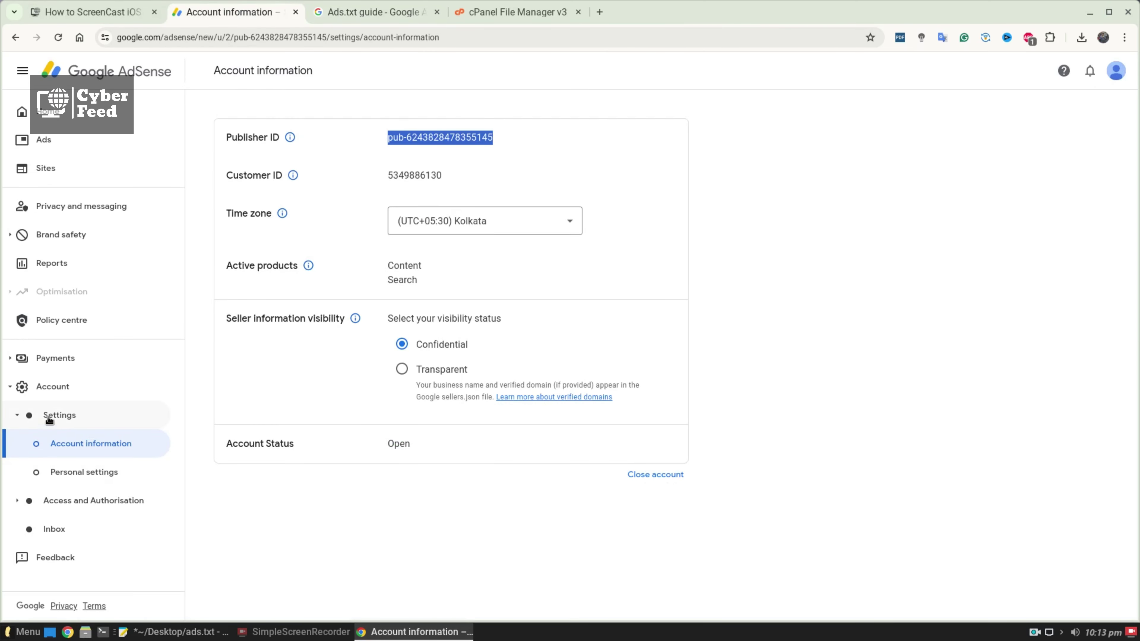
{"action": "right_click", "coordinate": [422, 141]}
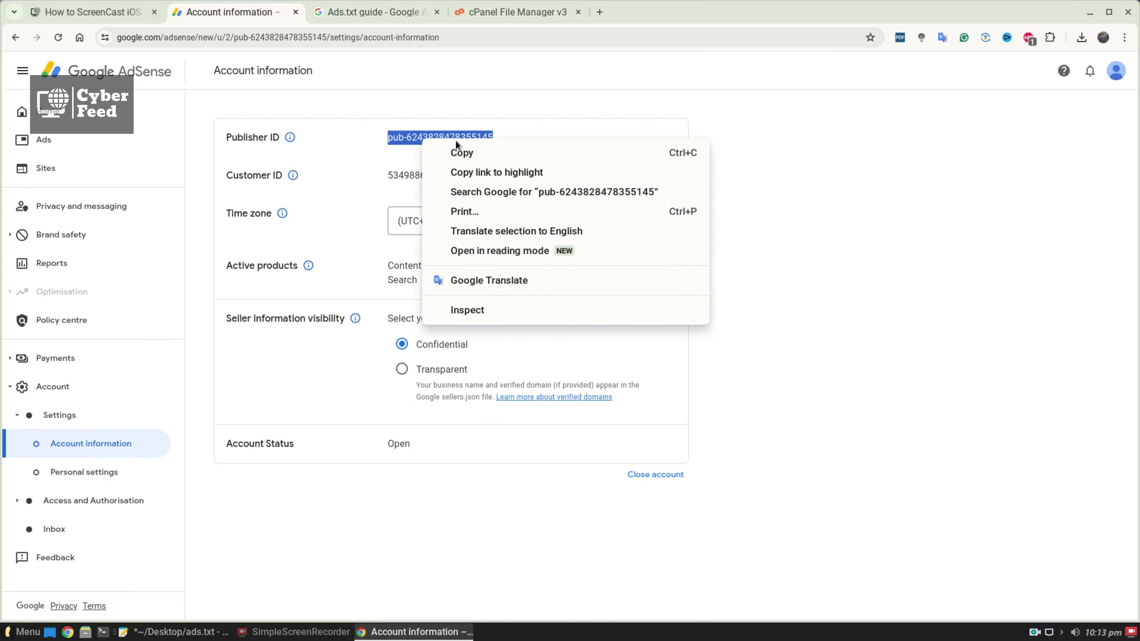
{"action": "left_click", "coordinate": [460, 153]}
{"action": "left_click", "coordinate": [1090, 12]}
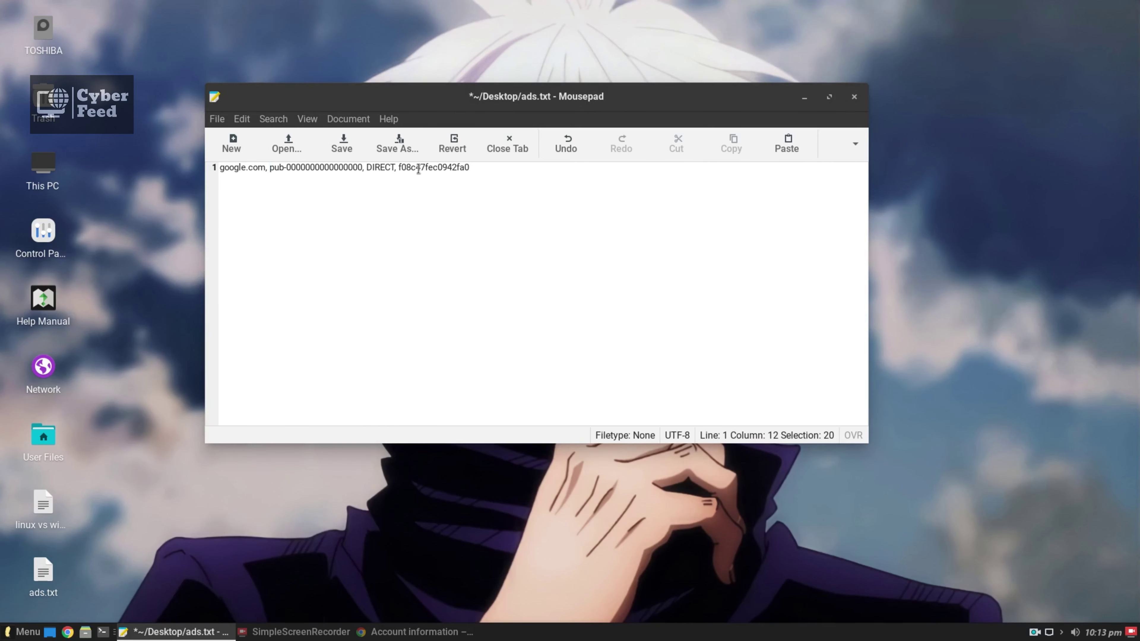
{"action": "left_click_drag", "start_coordinate": [362, 167], "coordinate": [273, 166]}
{"action": "key", "text": "ctrl+v"}
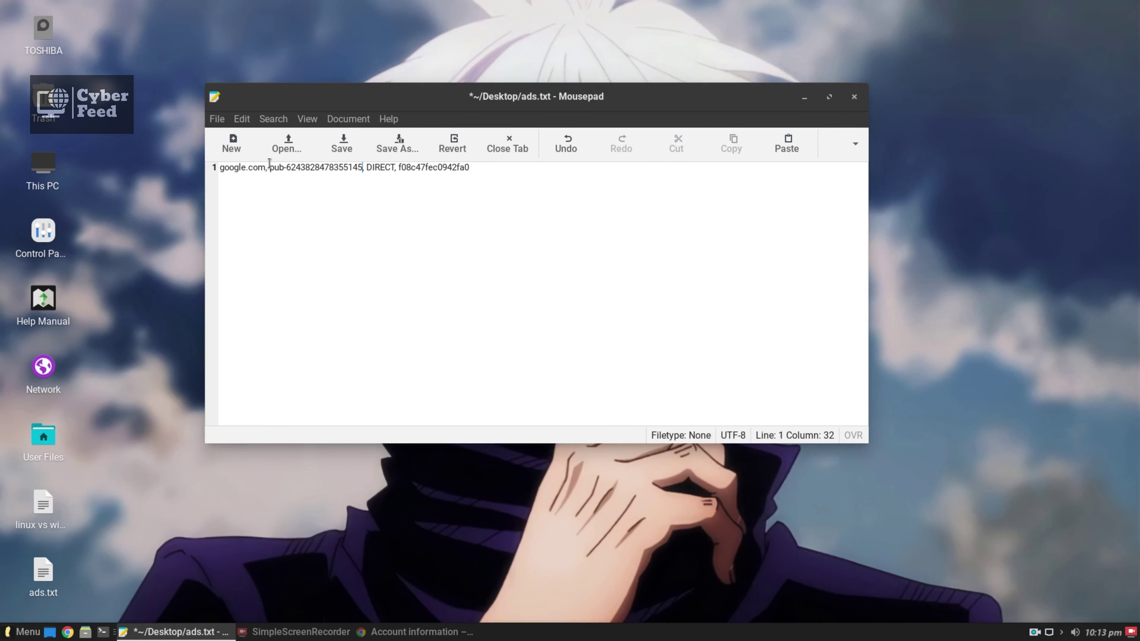
{"action": "key", "text": "ctrl+s"}
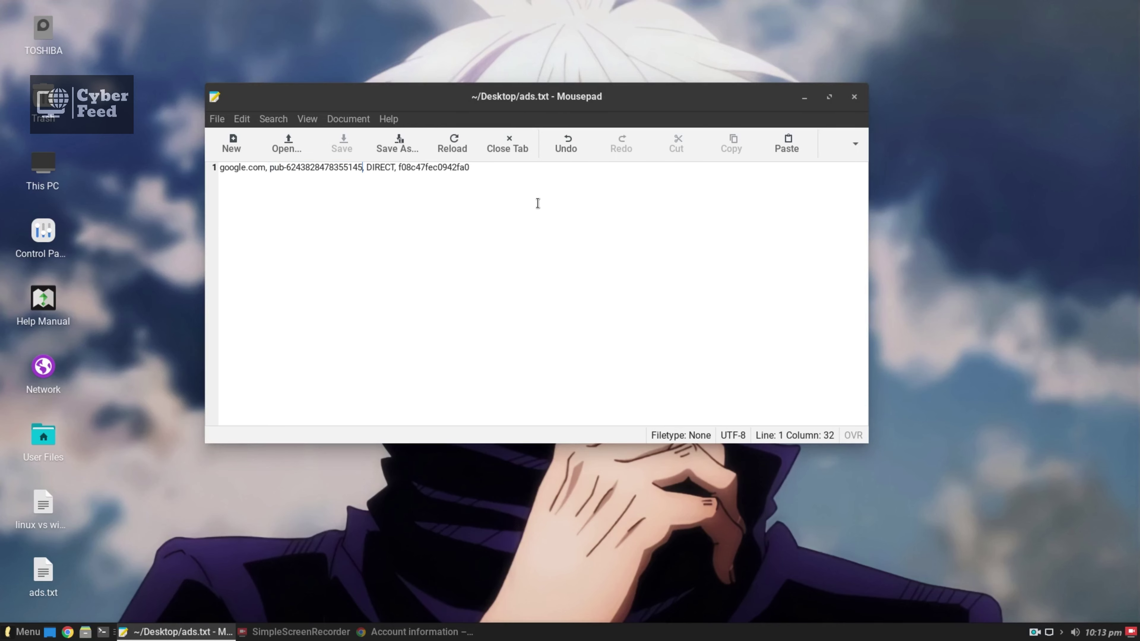
{"action": "left_click", "coordinate": [854, 96]}
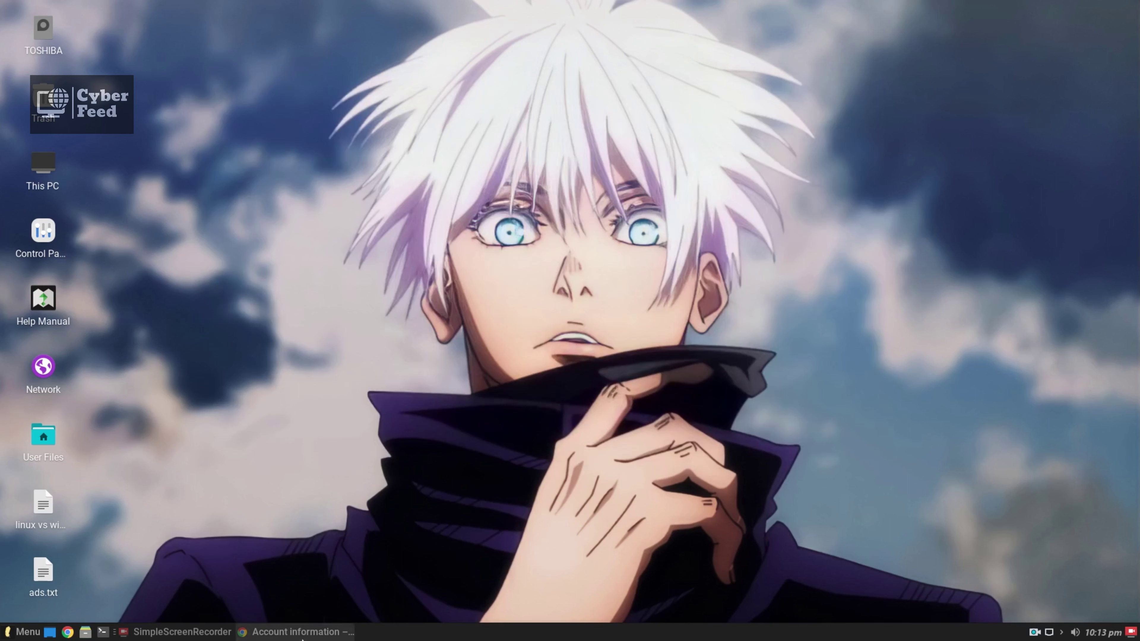
Step: Upload ads.txt from the Desktop folder to public_html in the cPanel File Manager and close the upload page
{"action": "left_click", "coordinate": [296, 631]}
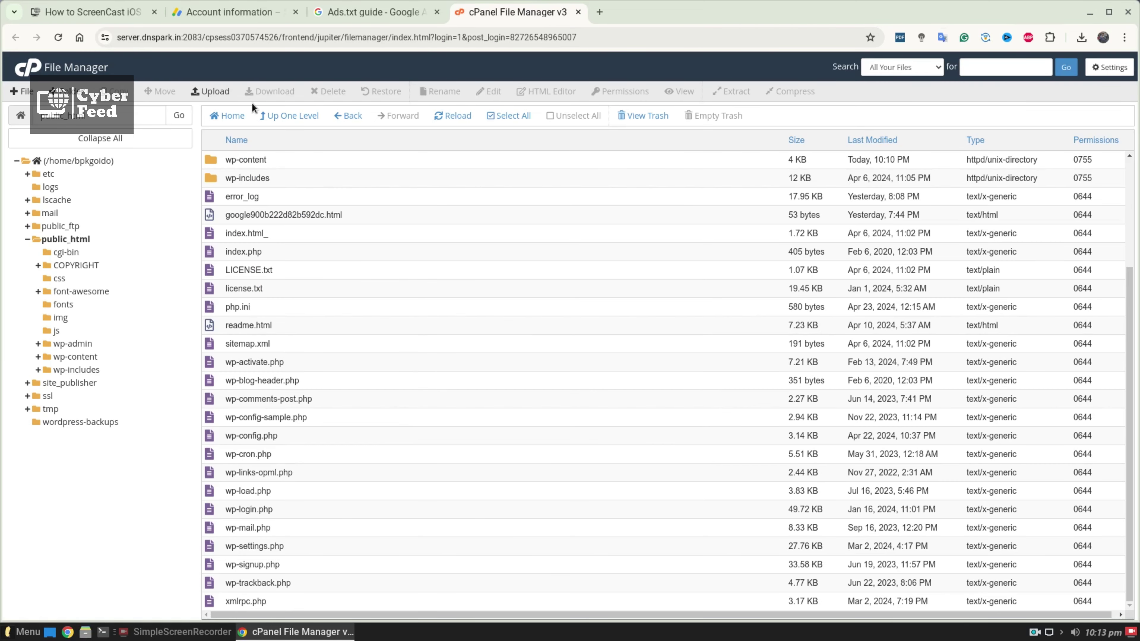
{"action": "left_click", "coordinate": [212, 91]}
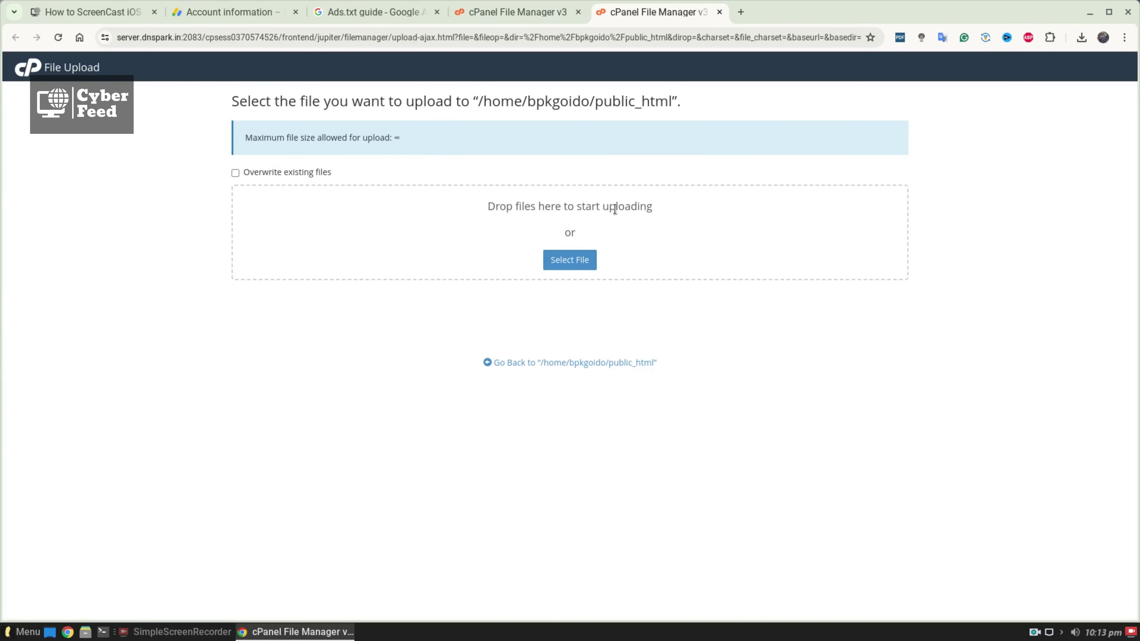
{"action": "left_click", "coordinate": [577, 263]}
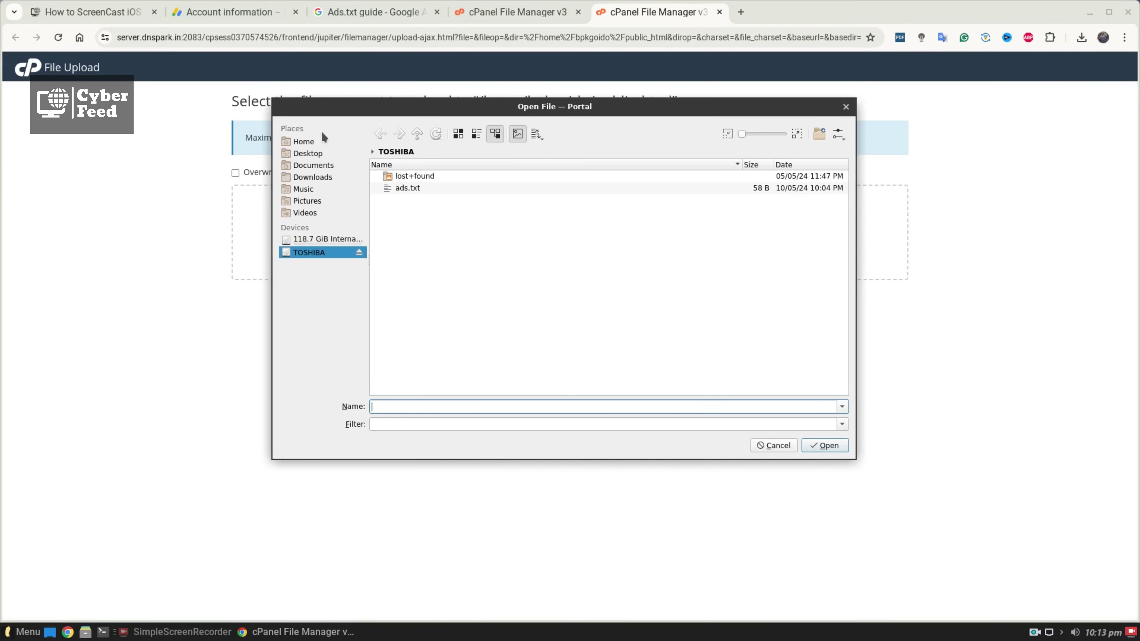
{"action": "left_click", "coordinate": [308, 152]}
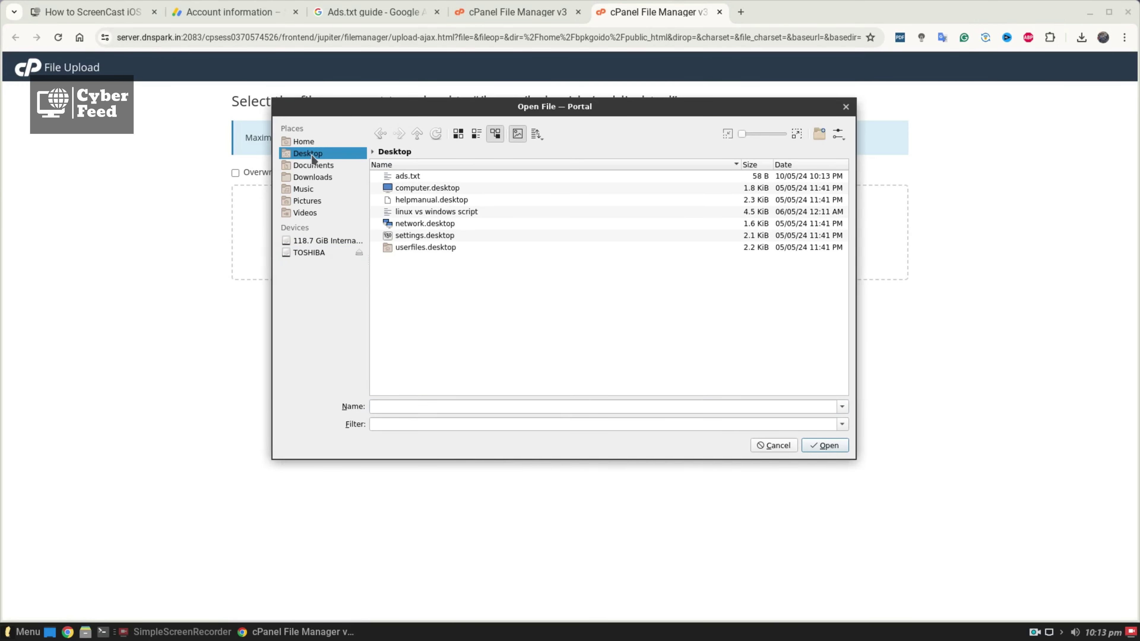
{"action": "left_click", "coordinate": [393, 179]}
{"action": "left_click", "coordinate": [830, 444]}
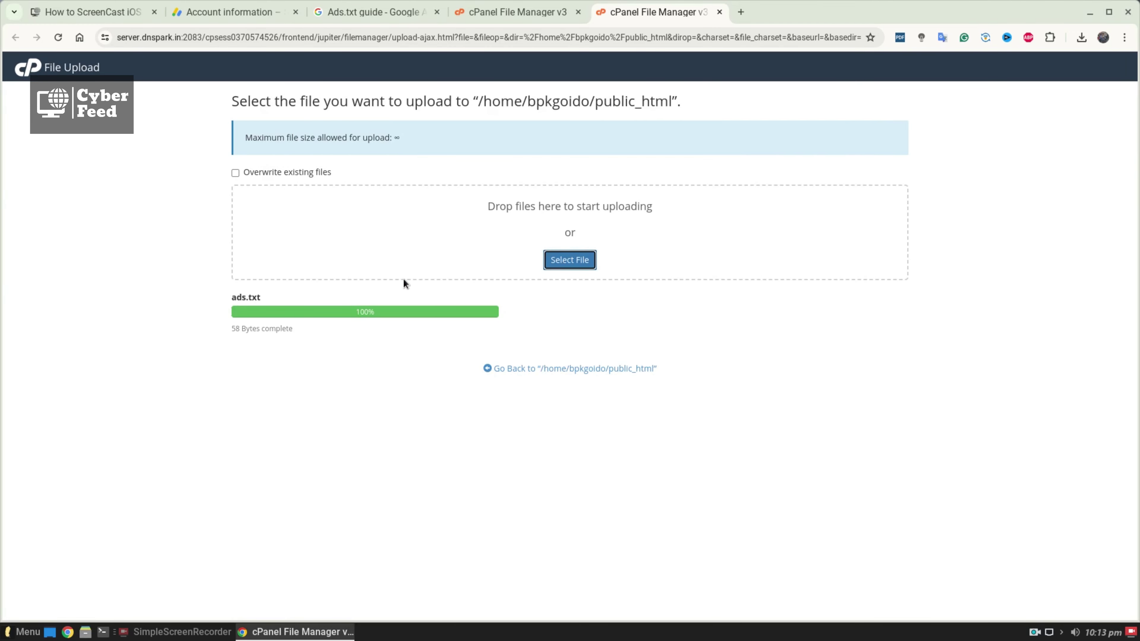
{"action": "left_click", "coordinate": [720, 13]}
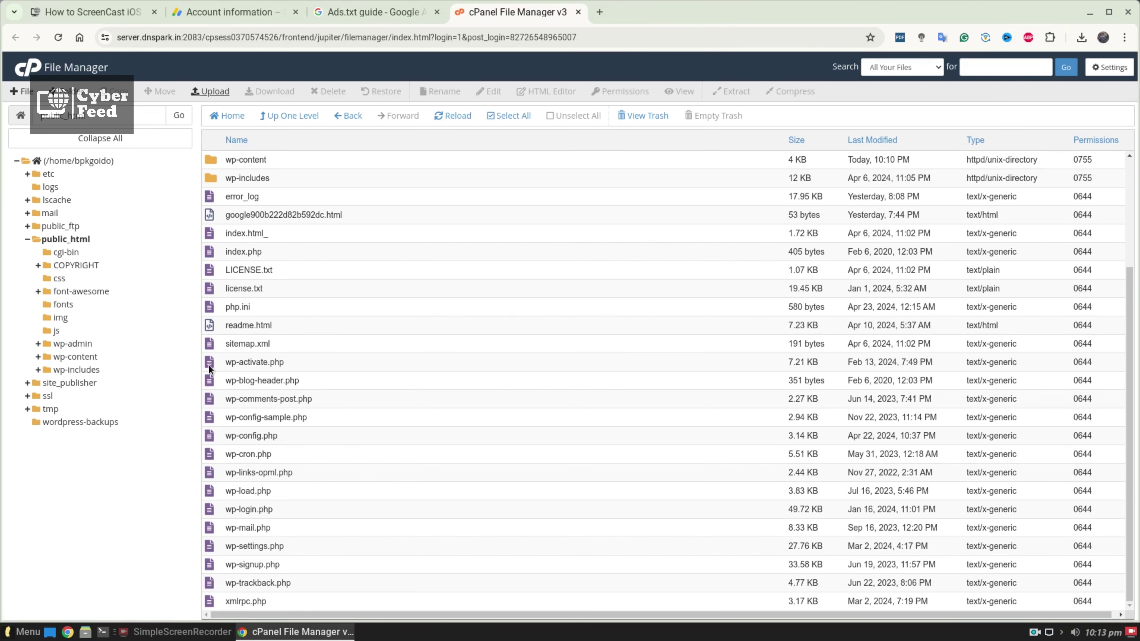
Step: Reload the File Manager, reopen public_html and locate the uploaded ads.txt in the file list
{"action": "left_click", "coordinate": [57, 43]}
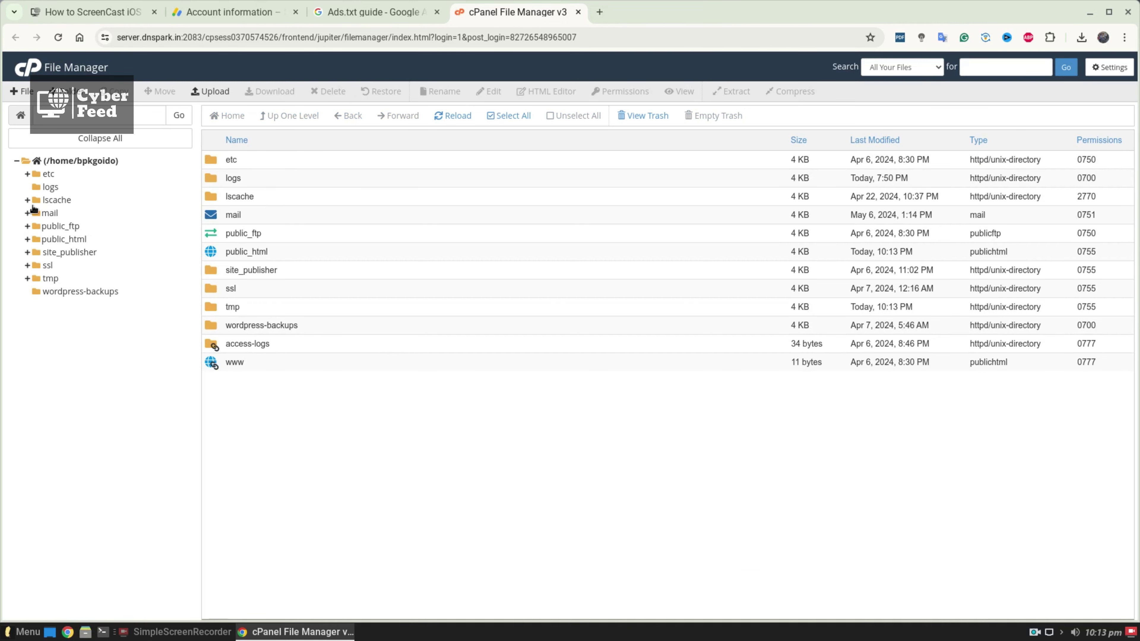
{"action": "left_click", "coordinate": [71, 241]}
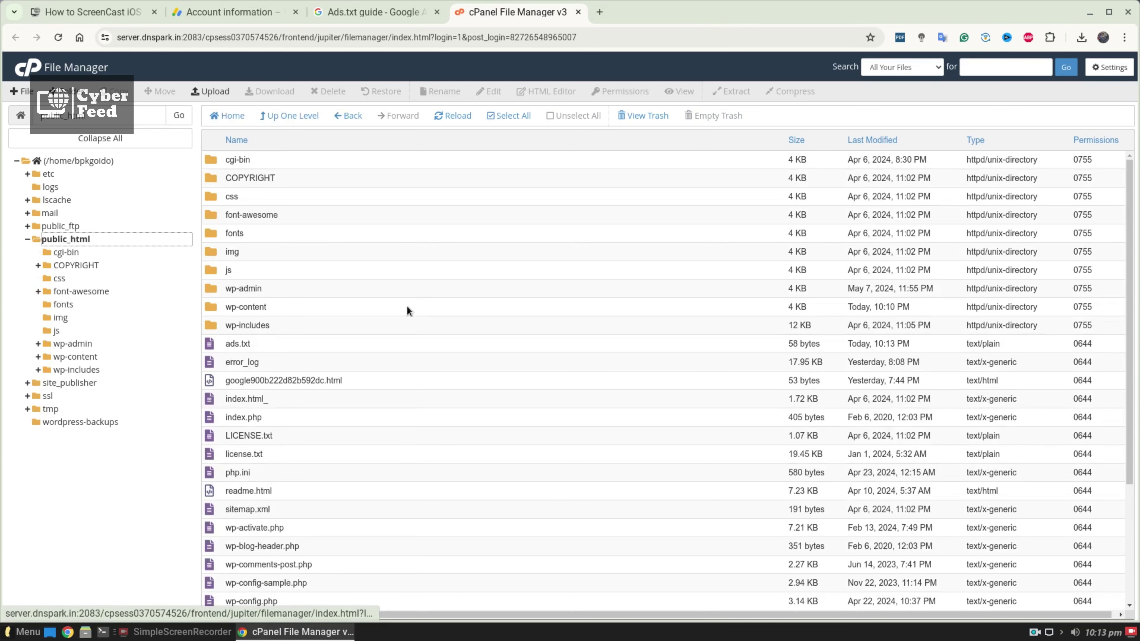
{"action": "scroll", "coordinate": [427, 359], "scroll_direction": "down", "scroll_amount": 3}
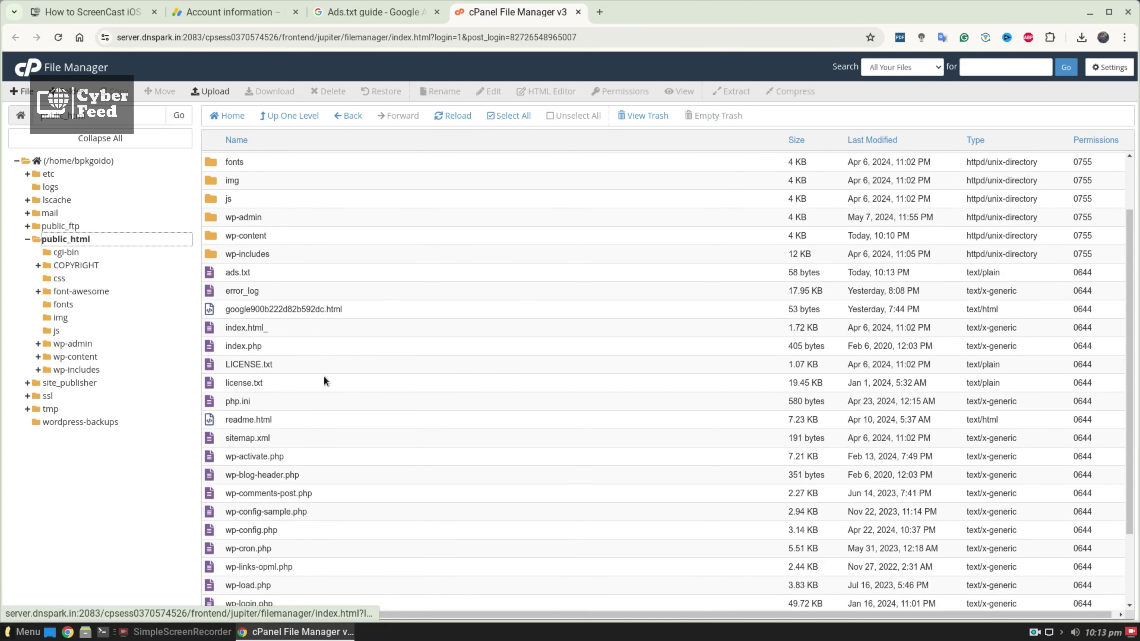
{"action": "left_click", "coordinate": [244, 273]}
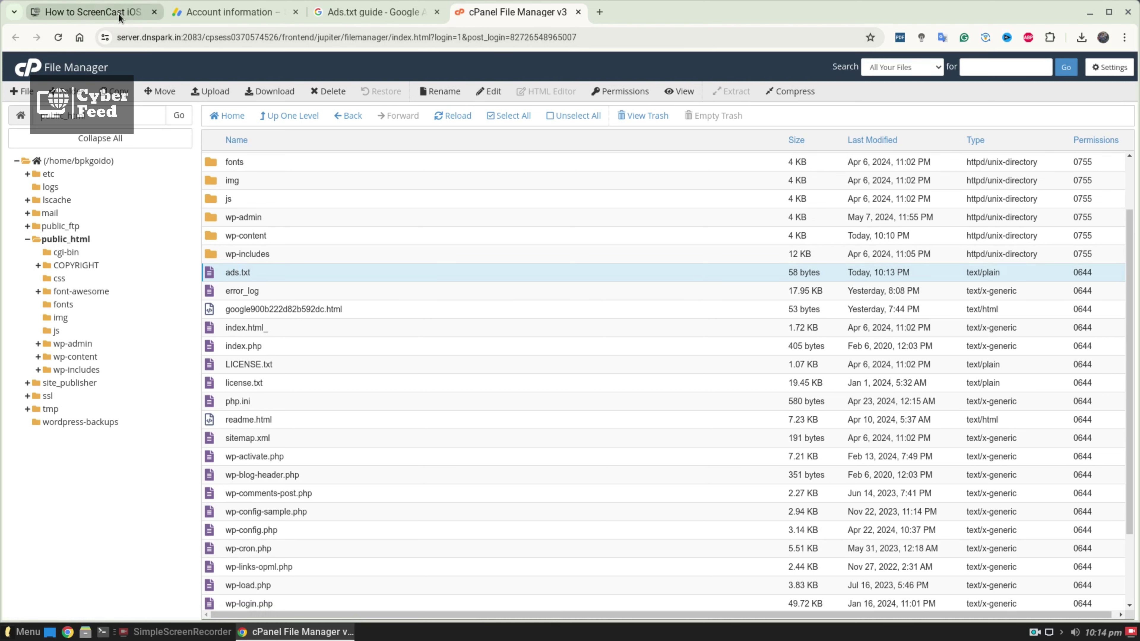
Step: Load cfdigital.site/ads.txt in the tab showing the website and check the published line
{"action": "left_click", "coordinate": [89, 12]}
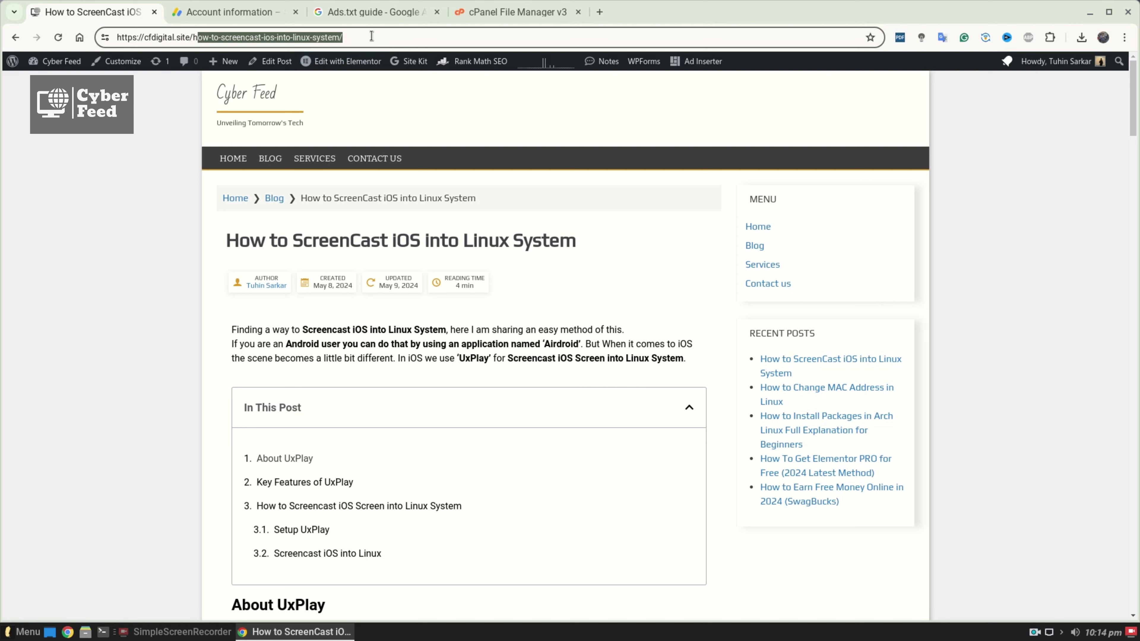
{"action": "key", "text": "BackSpace"}
{"action": "key", "text": "BackSpace"}
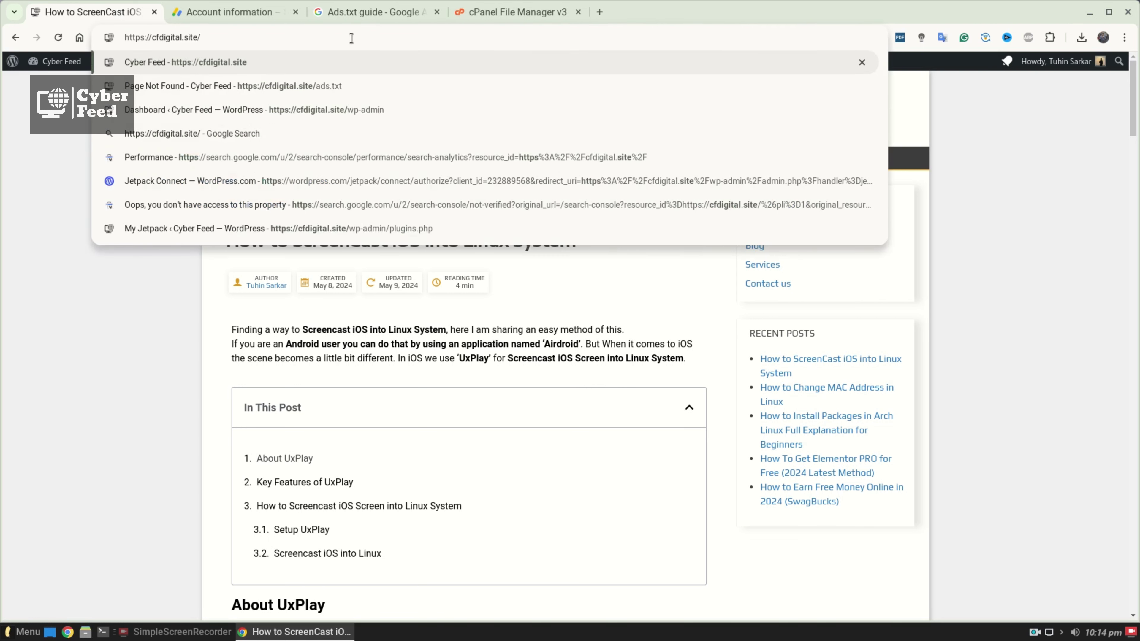
{"action": "type", "text": "ads"}
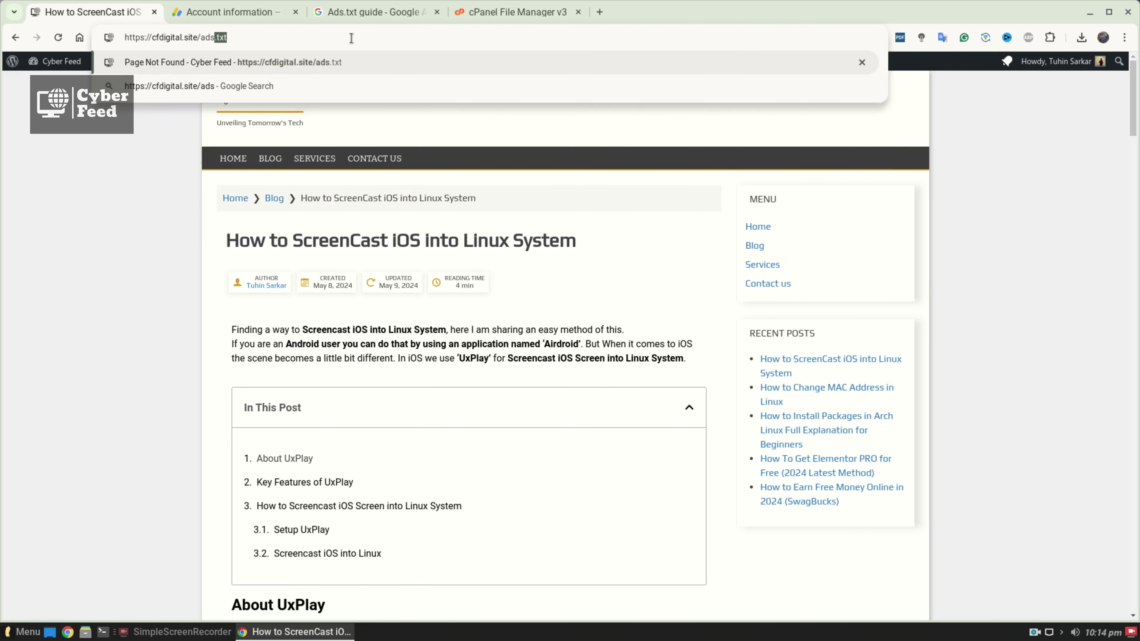
{"action": "type", "text": ".txt"}
{"action": "key", "text": "Return"}
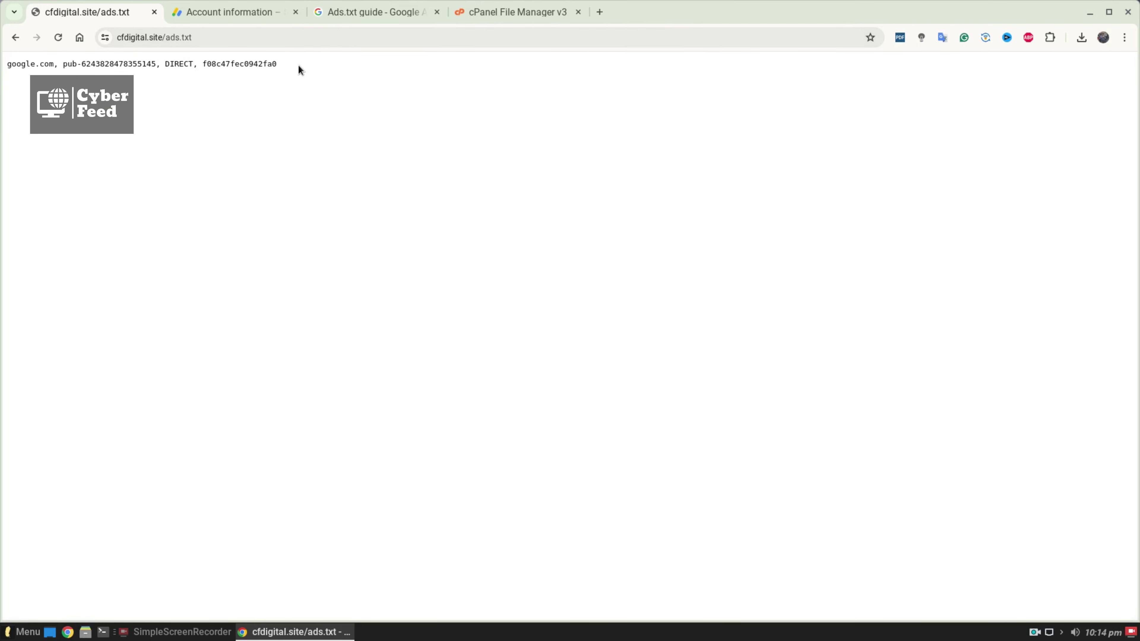
{"action": "left_click_drag", "start_coordinate": [299, 65], "coordinate": [8, 62]}
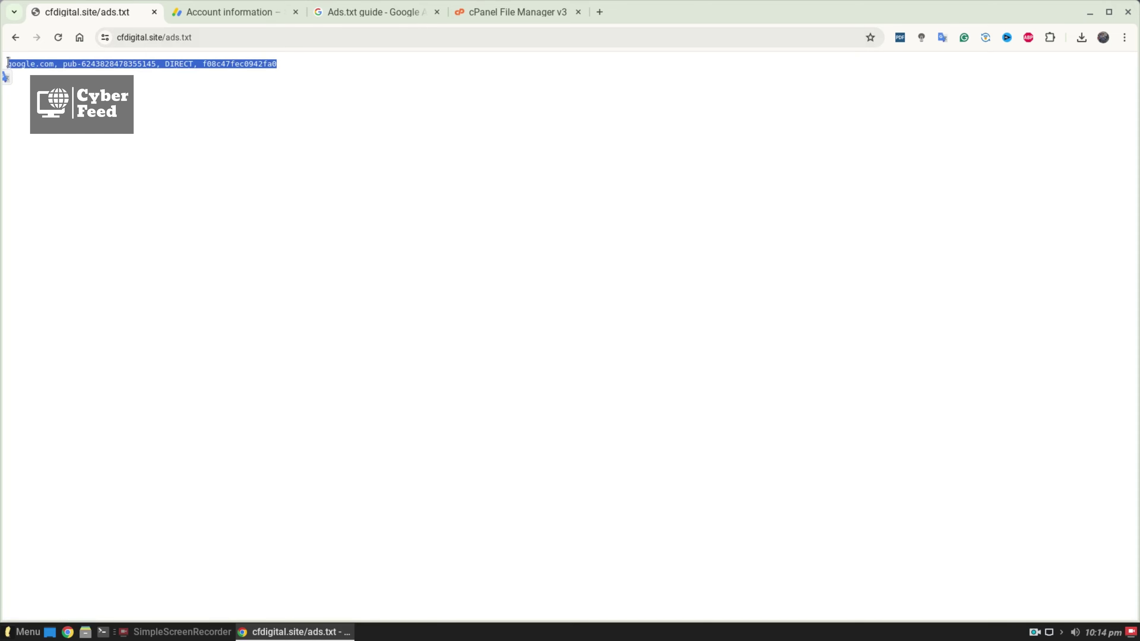
Step: Check the Ads.txt status of cfdigital.site on the AdSense Sites page, refresh it and read the status explanations
{"action": "left_click", "coordinate": [254, 18]}
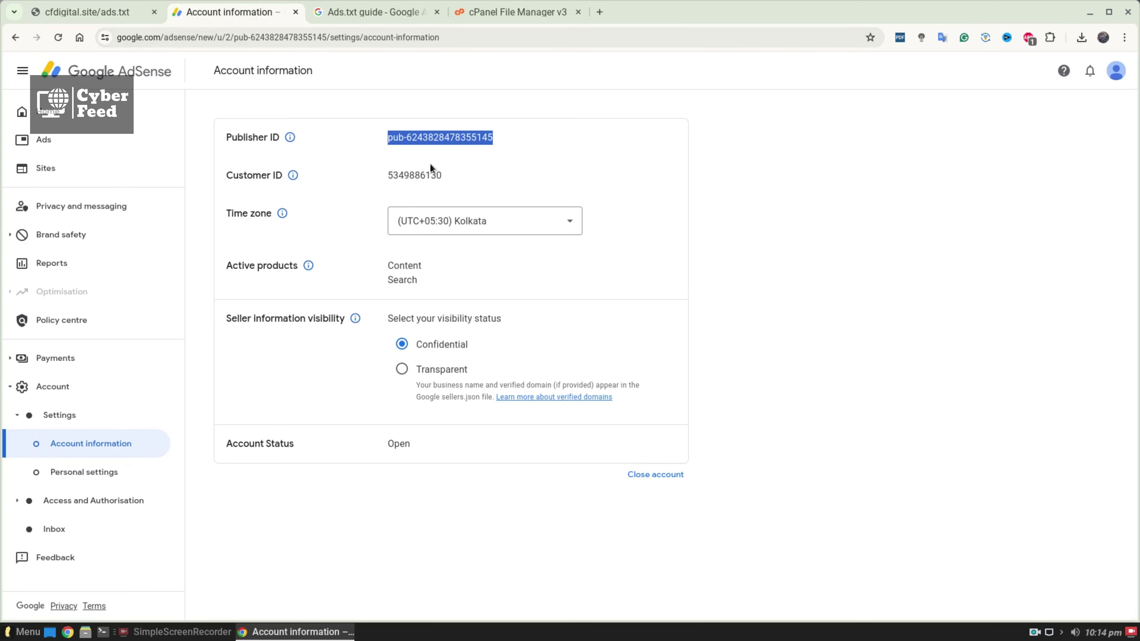
{"action": "left_click", "coordinate": [44, 169]}
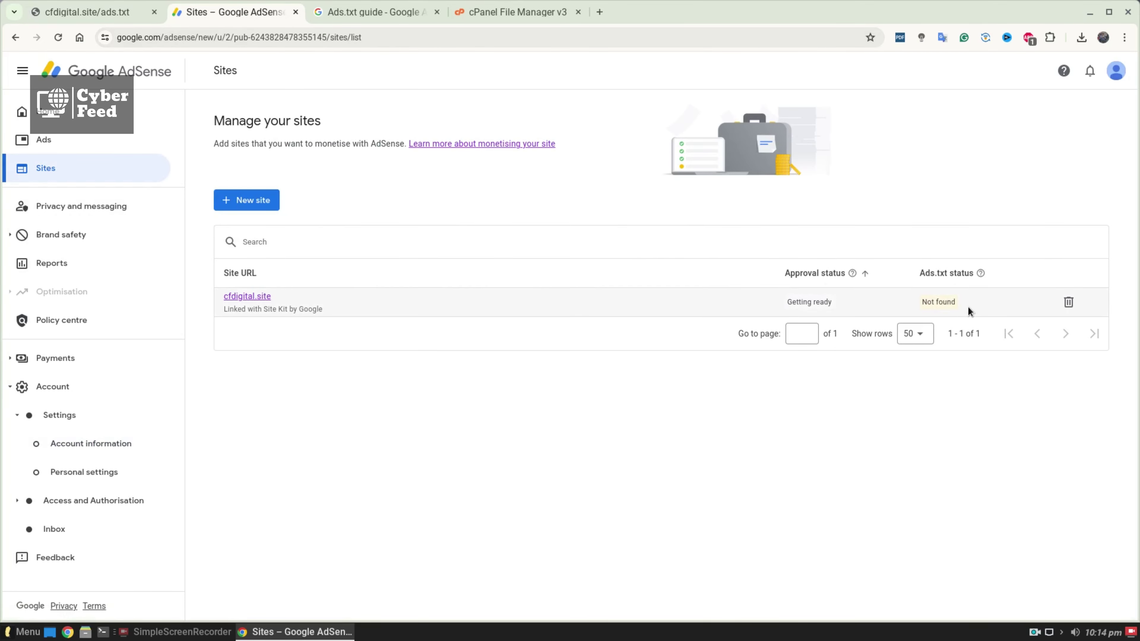
{"action": "left_click_drag", "start_coordinate": [956, 300], "coordinate": [922, 300]}
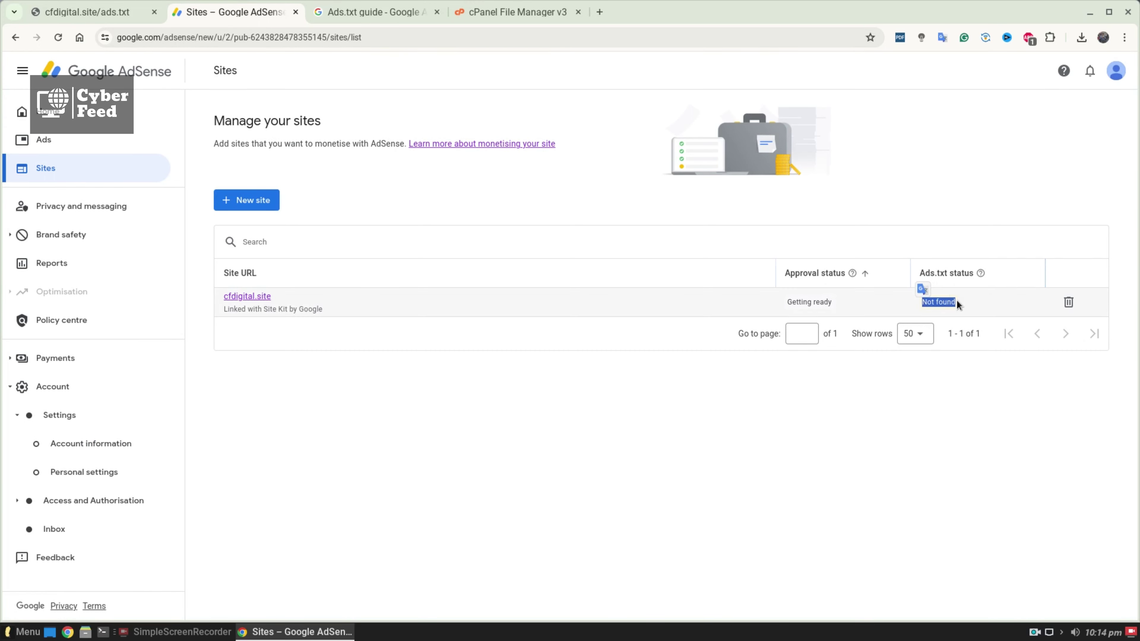
{"action": "left_click", "coordinate": [969, 304]}
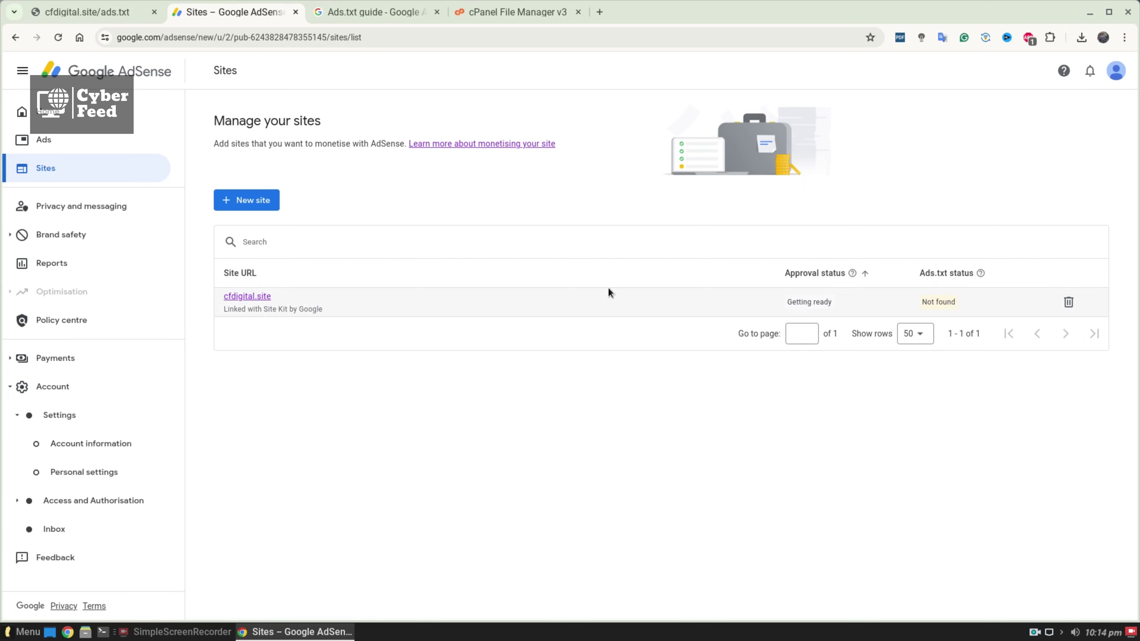
{"action": "left_click", "coordinate": [57, 38]}
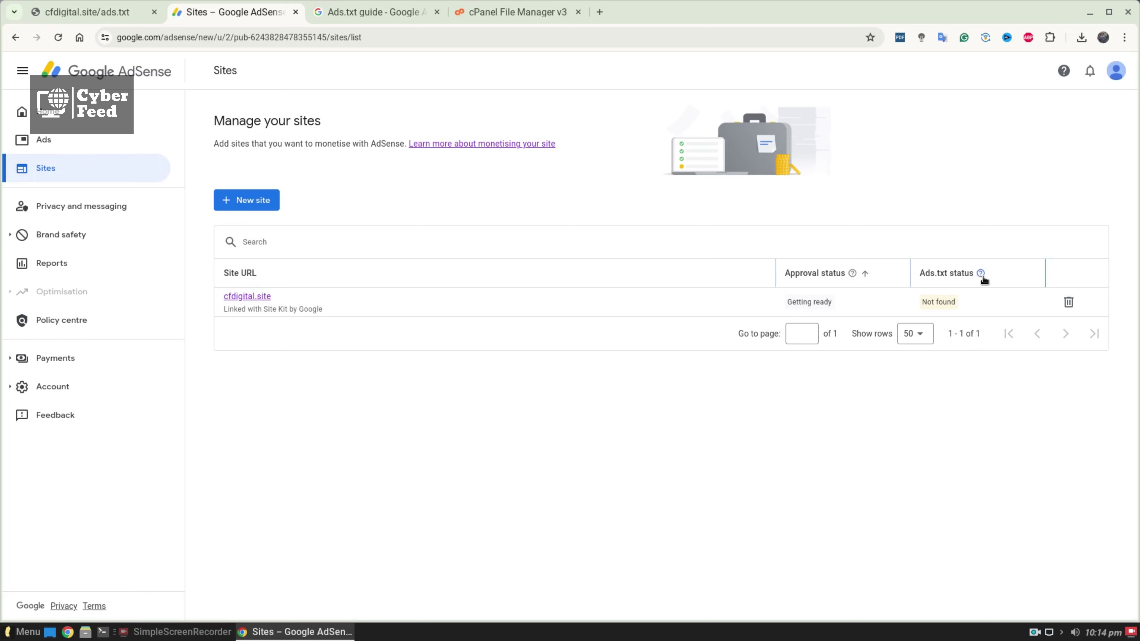
{"action": "mouse_move", "coordinate": [982, 276]}
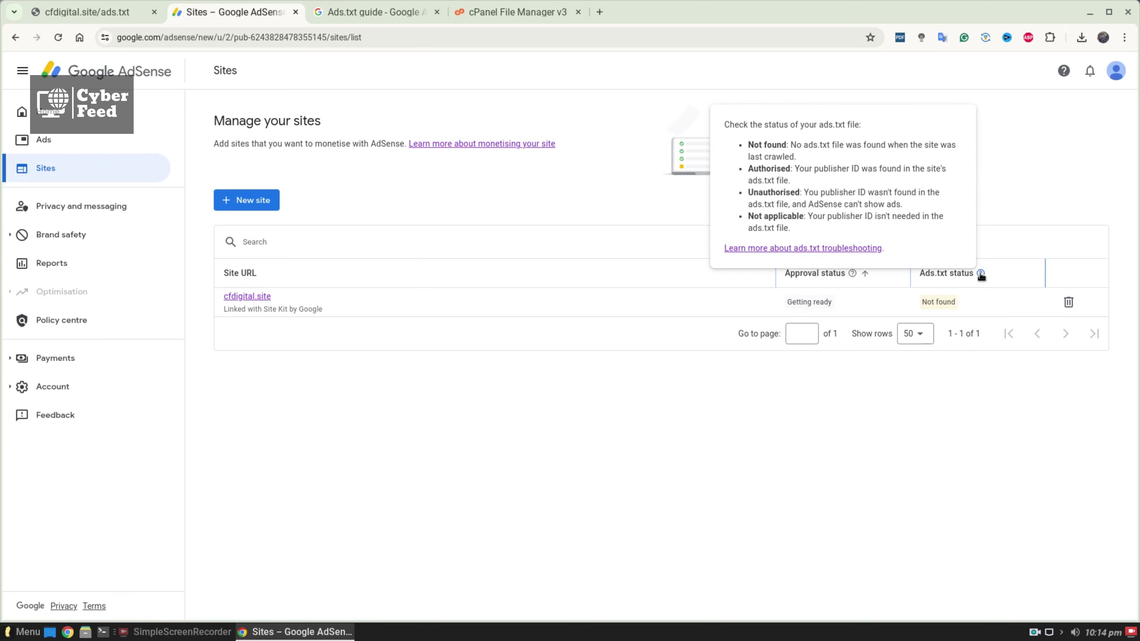
{"action": "left_click_drag", "start_coordinate": [794, 168], "coordinate": [748, 169]}
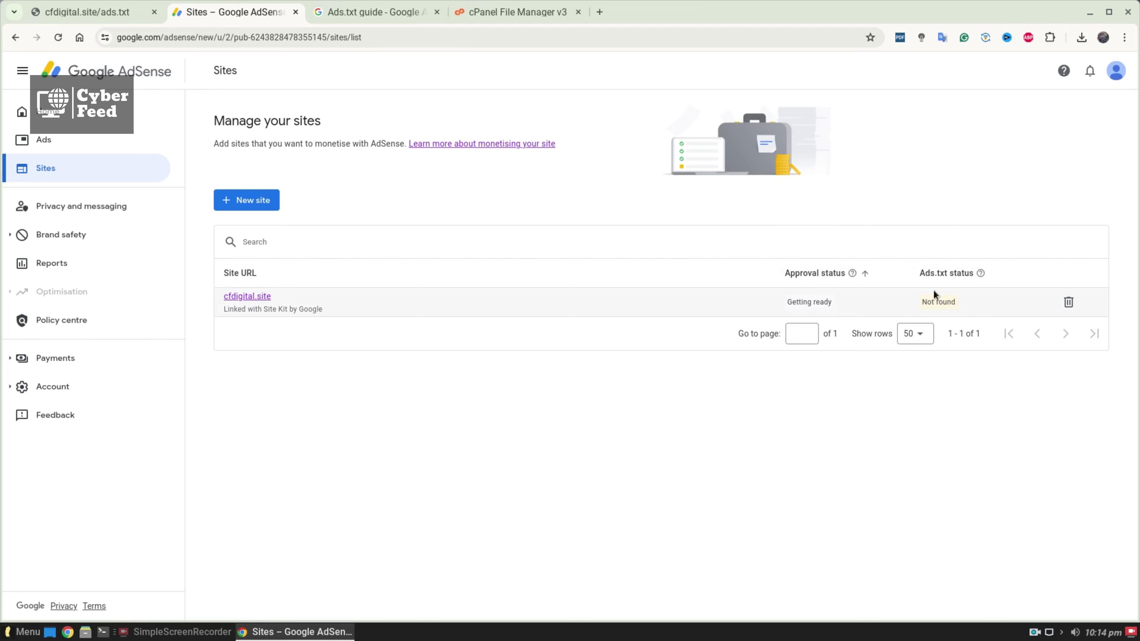